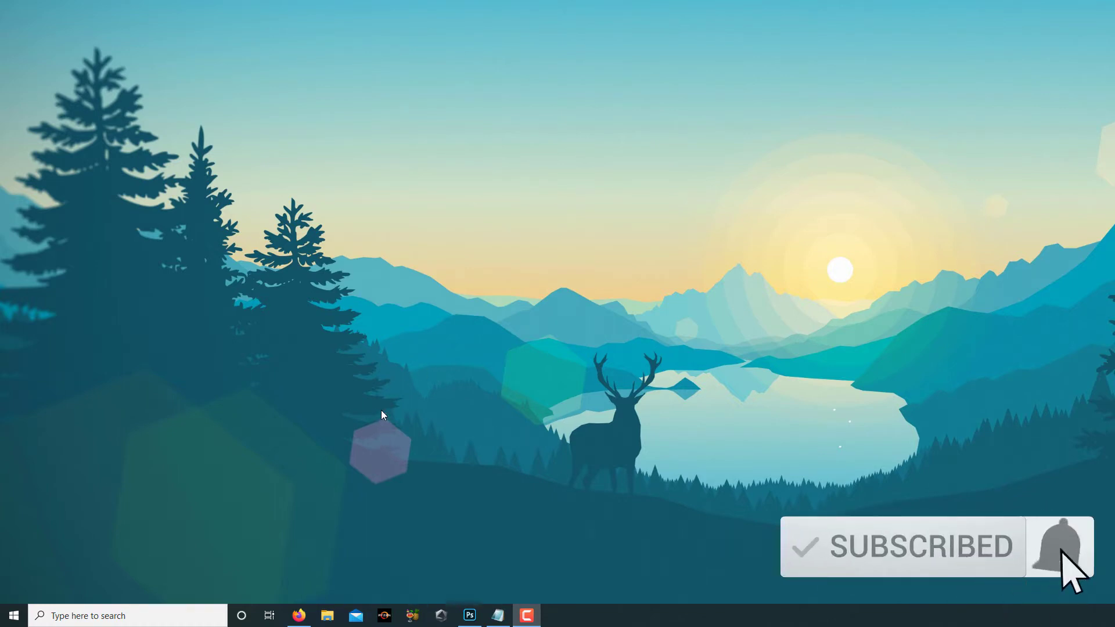
Open Settings from Windows search and go to Devices > Printers & scanners
{"action": "left_click", "coordinate": [126, 616]}
{"action": "type", "text": "s"}
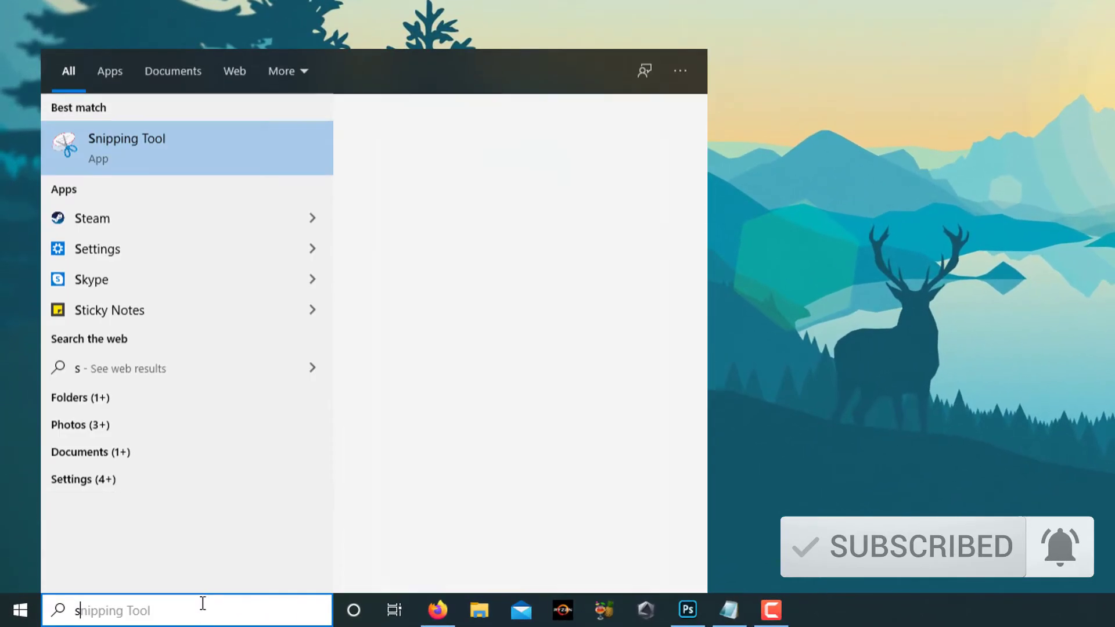
{"action": "type", "text": "et"}
{"action": "key", "text": "Return"}
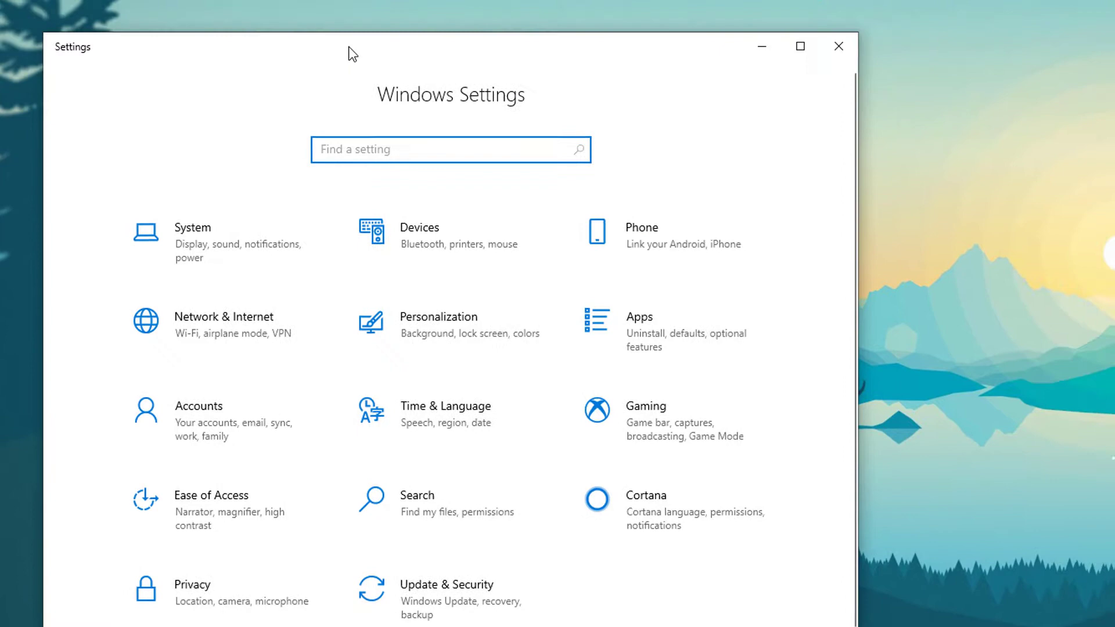
{"action": "left_click_drag", "start_coordinate": [349, 45], "coordinate": [454, 24]}
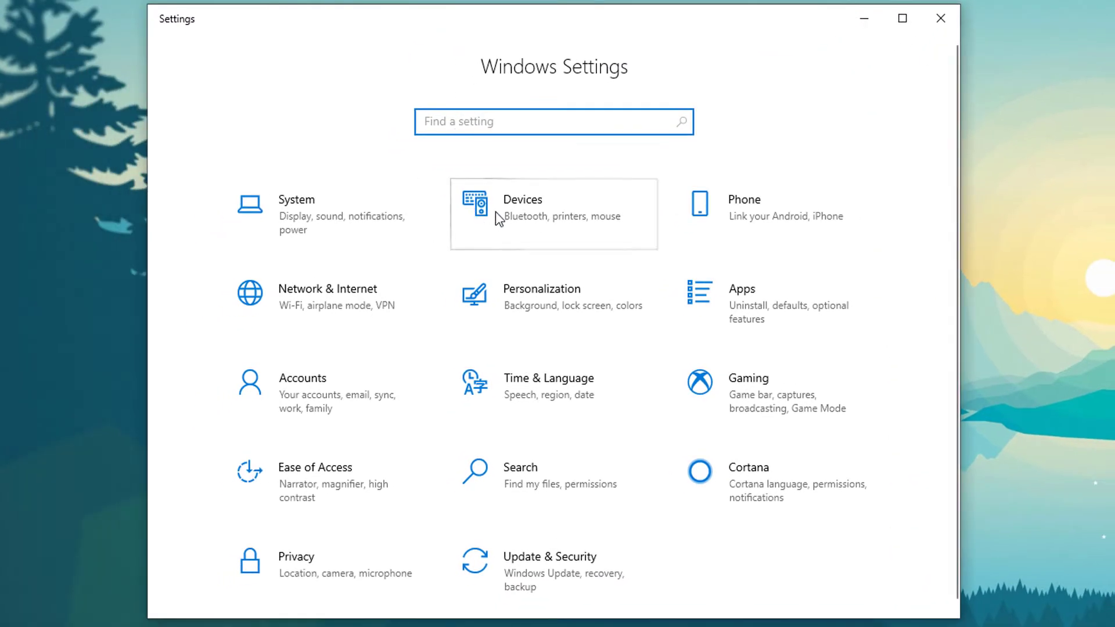
{"action": "left_click", "coordinate": [529, 212]}
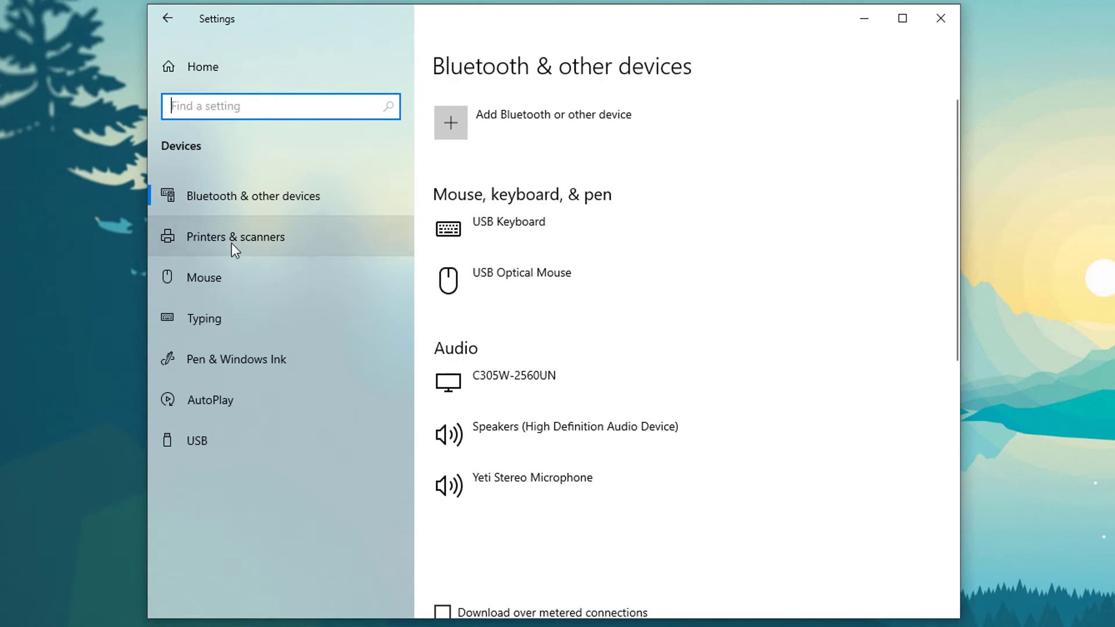
{"action": "left_click", "coordinate": [283, 236]}
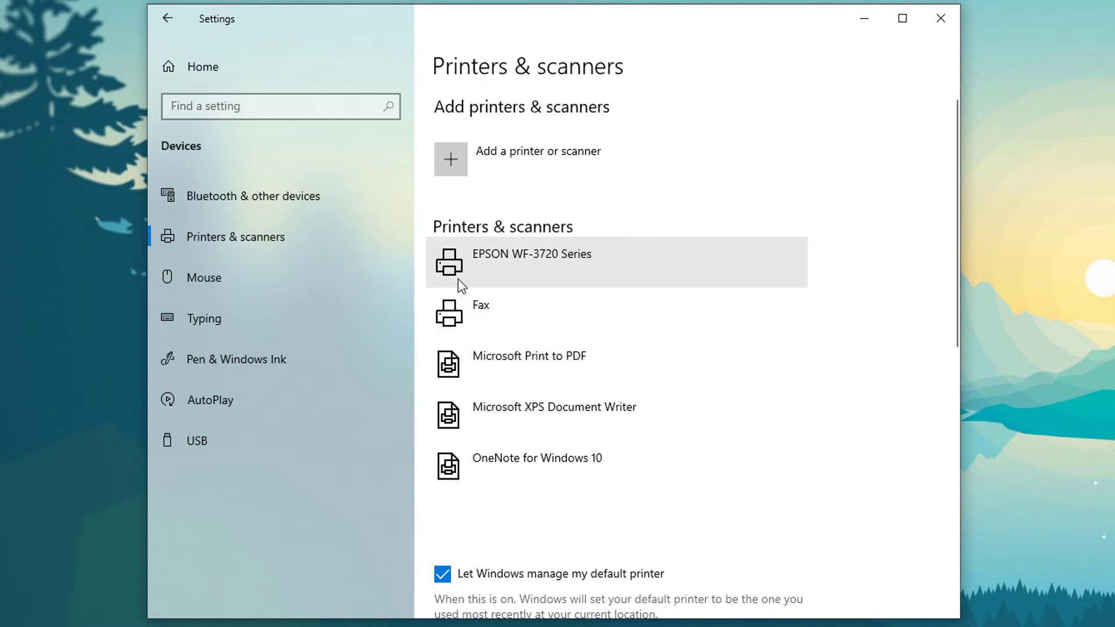
Select the EPSON WF-3720 Series printer and open its Manage page
{"action": "left_click", "coordinate": [506, 255]}
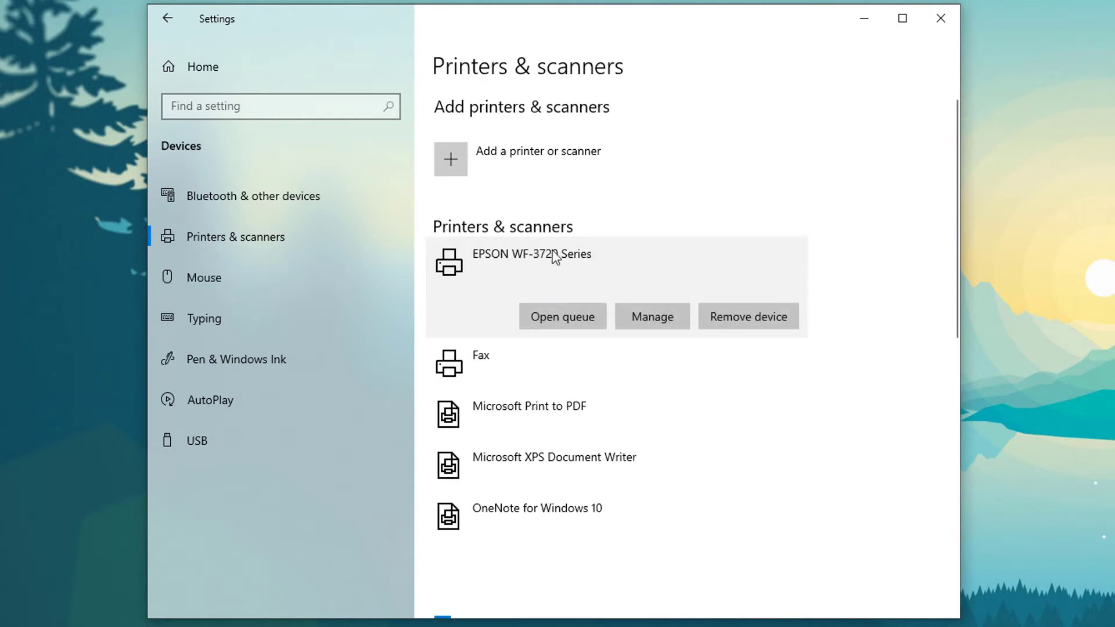
{"action": "left_click", "coordinate": [645, 318]}
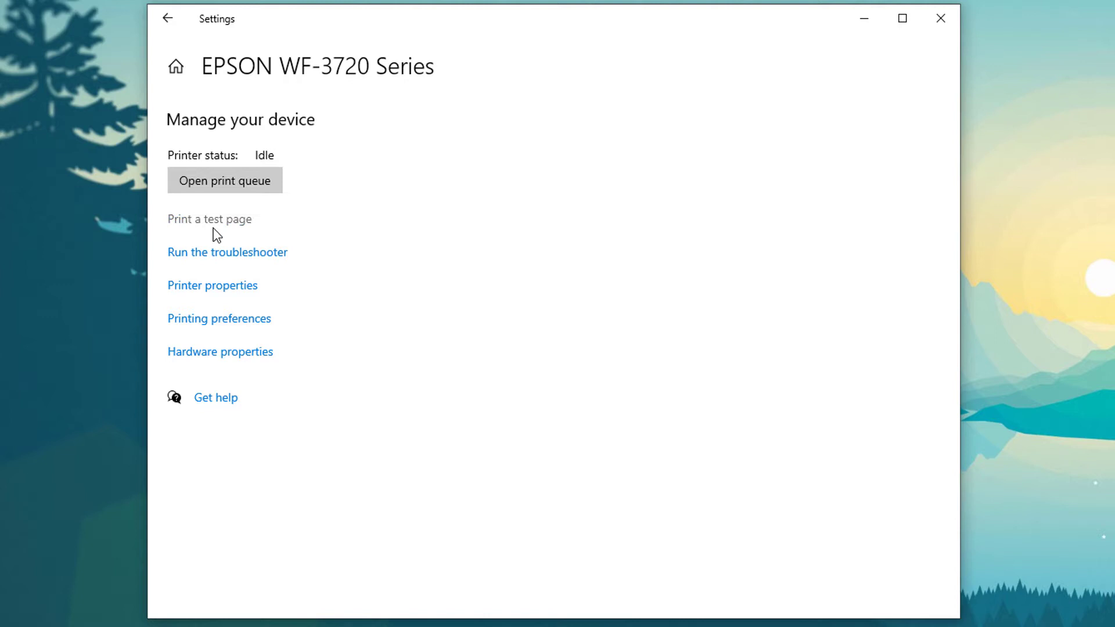
In Printer properties, replace the EPSON name with 'Bedroom Printer' and copy it
{"action": "left_click", "coordinate": [206, 294]}
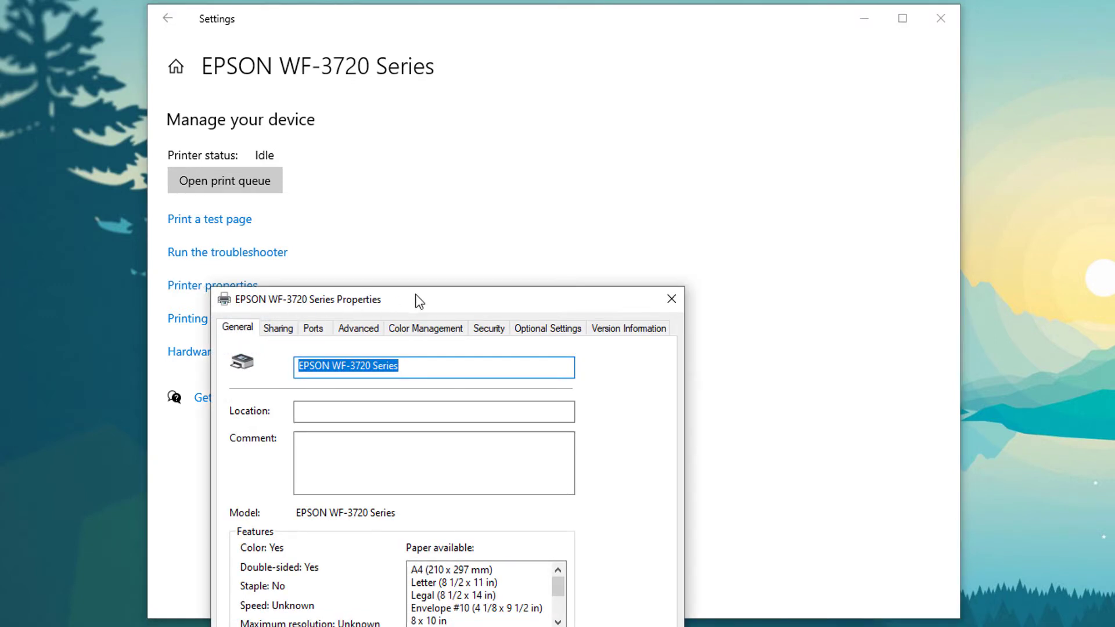
{"action": "left_click_drag", "start_coordinate": [417, 298], "coordinate": [741, 136]}
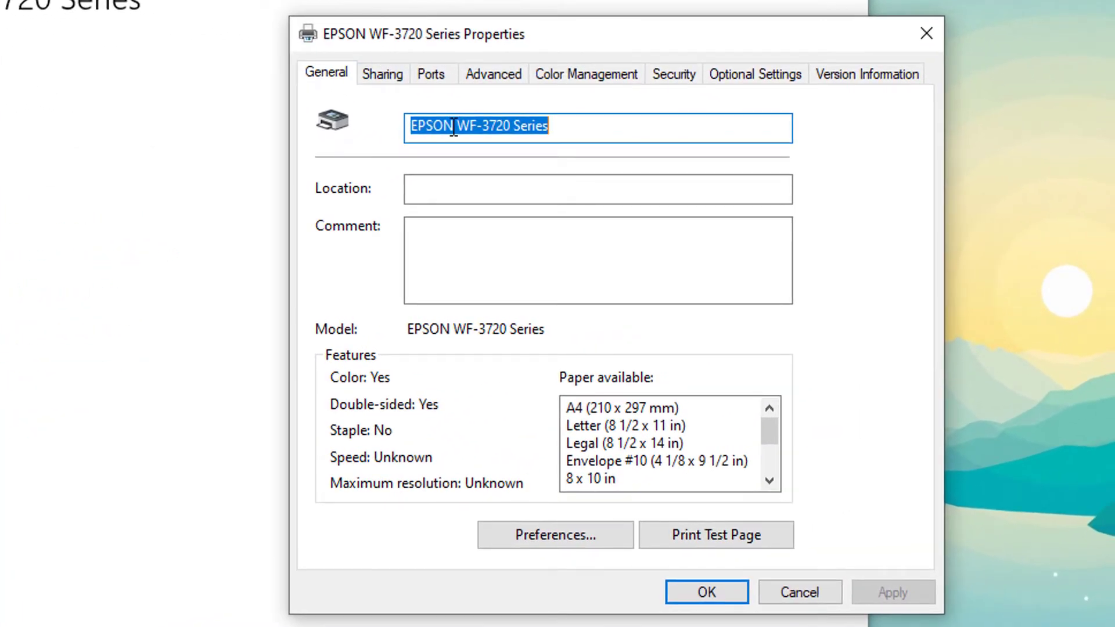
{"action": "left_click", "coordinate": [454, 128]}
{"action": "left_click_drag", "start_coordinate": [554, 126], "coordinate": [396, 128]}
{"action": "type", "text": "B"}
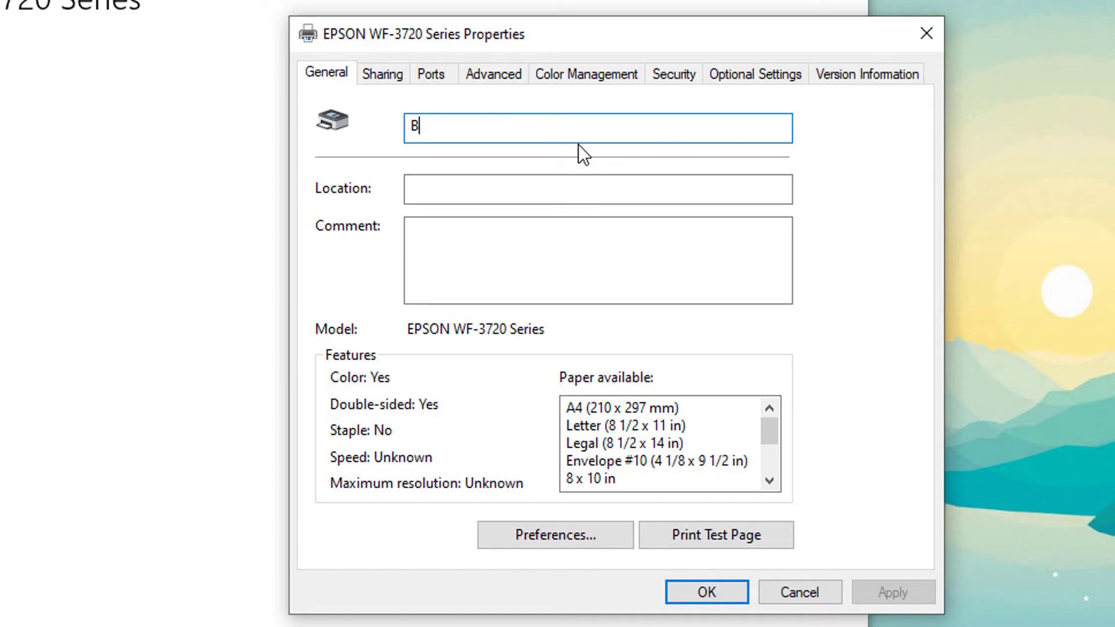
{"action": "type", "text": "edroom"}
{"action": "type", "text": " P"}
{"action": "type", "text": "rinter"}
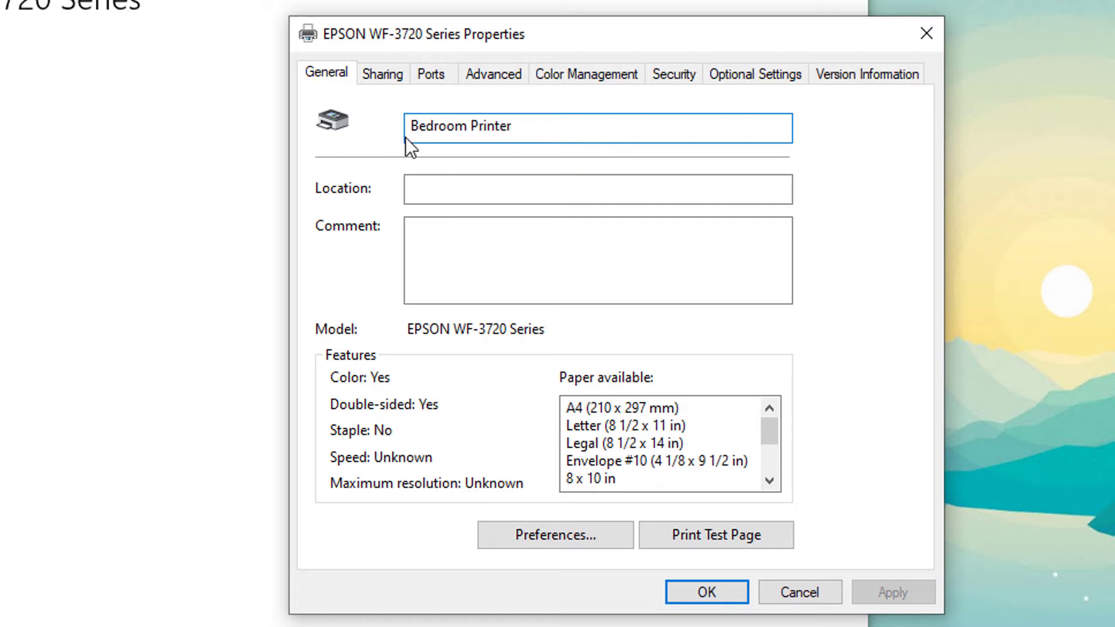
{"action": "left_click_drag", "start_coordinate": [518, 125], "coordinate": [405, 125]}
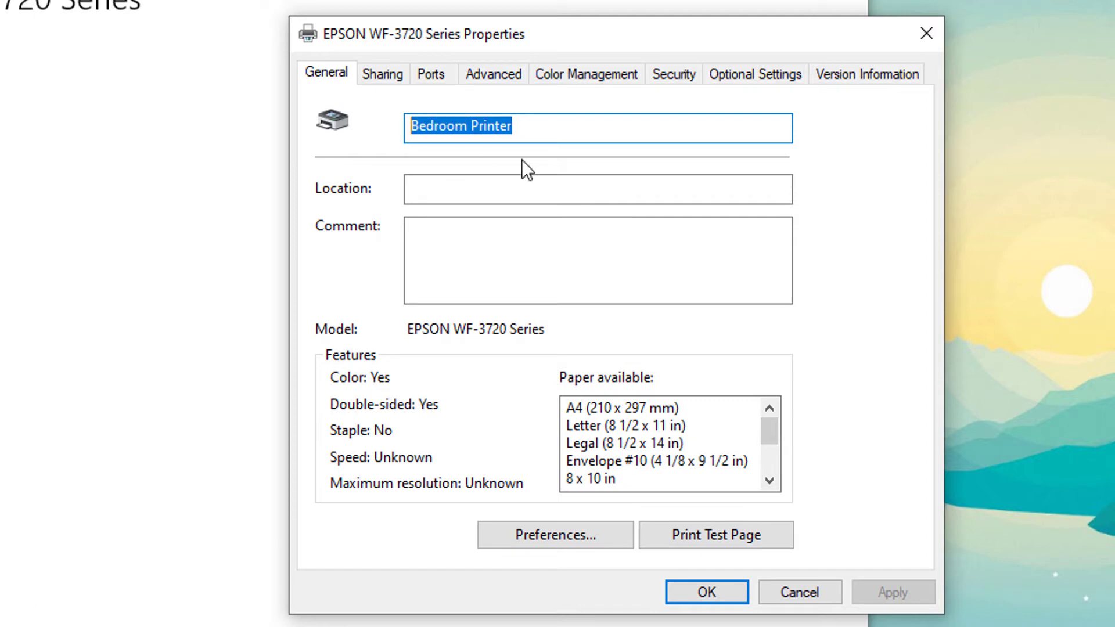
{"action": "key", "text": "ctrl+c"}
Paste 'Bedroom Printer' into Location, then clear the location text 'H4 Room 21'
{"action": "left_click", "coordinate": [456, 189]}
{"action": "key", "text": "ctrl+v"}
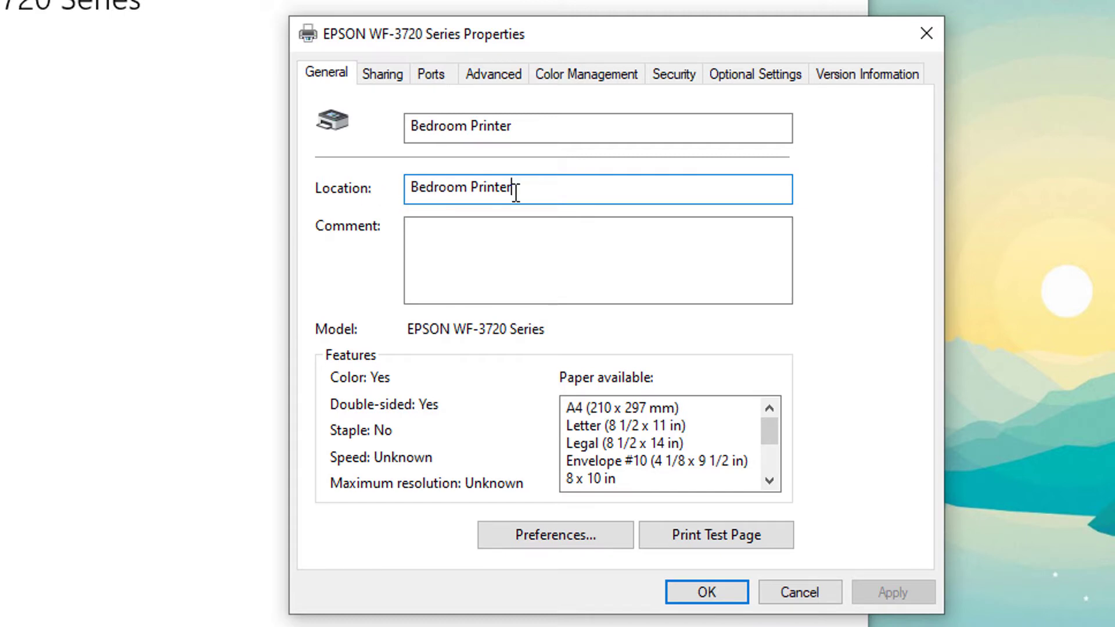
{"action": "left_click_drag", "start_coordinate": [517, 190], "coordinate": [338, 170]}
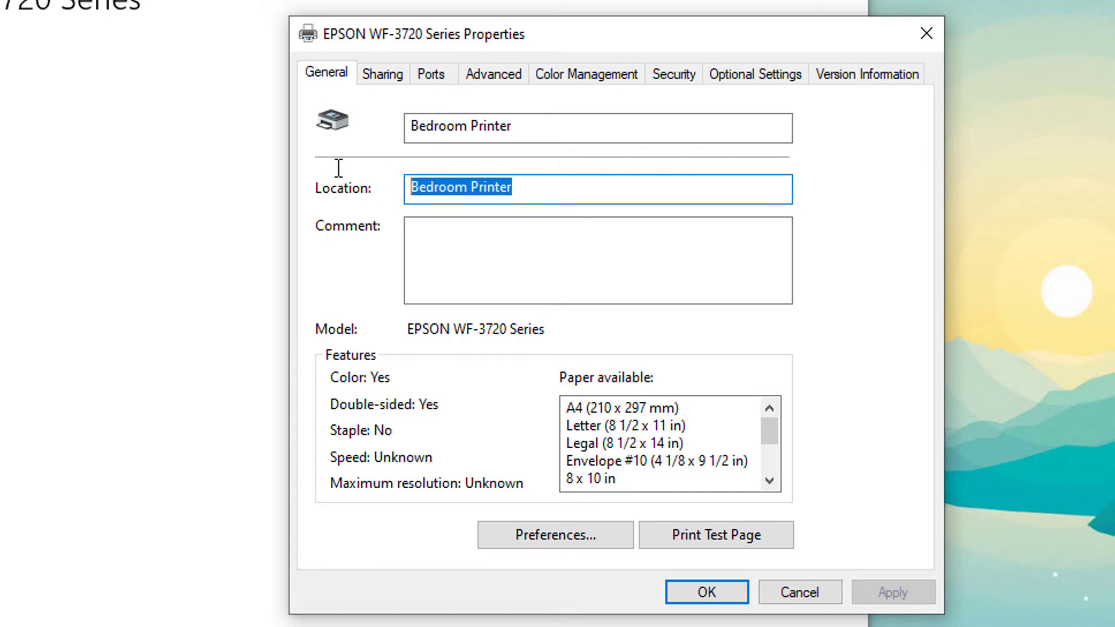
{"action": "type", "text": "H"}
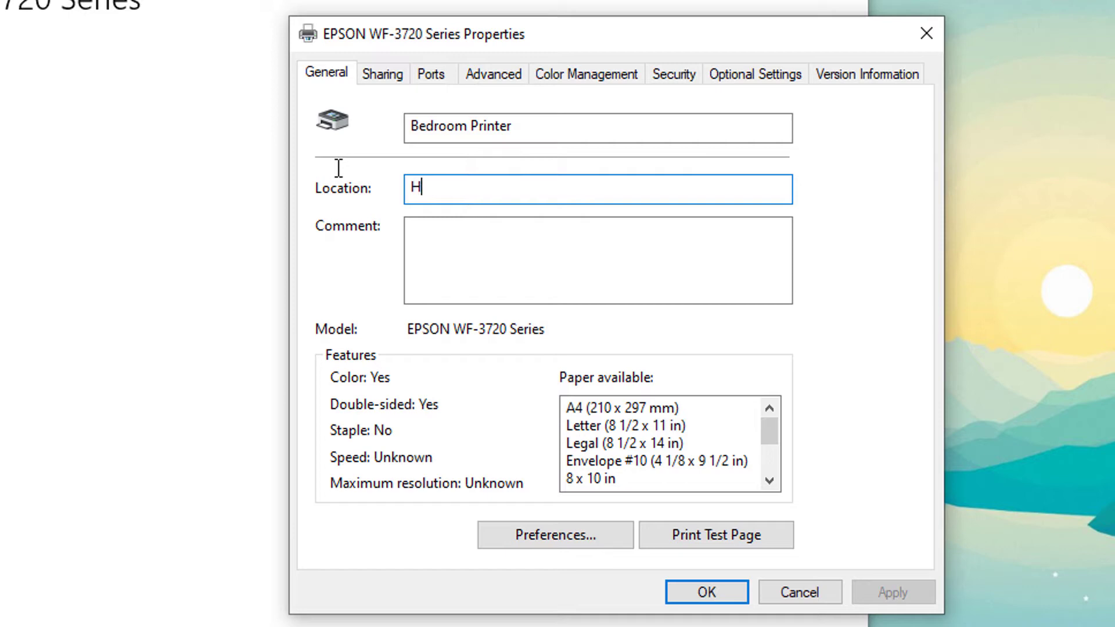
{"action": "type", "text": "4 R"}
{"action": "type", "text": "oom 2"}
{"action": "type", "text": "1"}
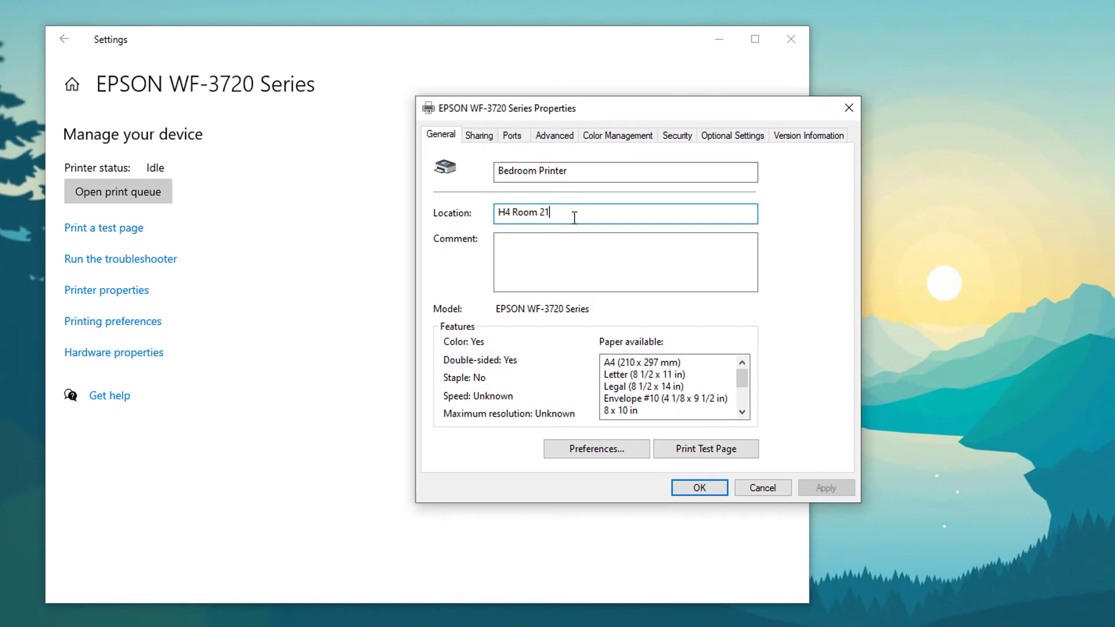
{"action": "left_click_drag", "start_coordinate": [526, 190], "coordinate": [384, 200]}
{"action": "key", "text": "Delete"}
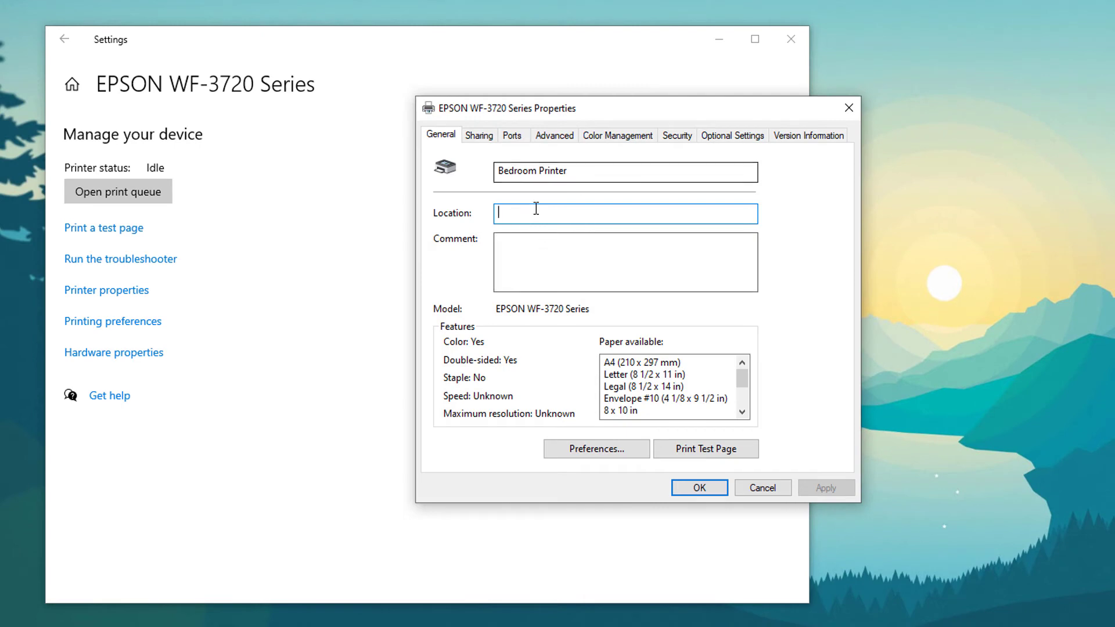
{"action": "left_click", "coordinate": [625, 171]}
Apply the new name with OK, dismiss the properties error, and return to Settings home
{"action": "left_click", "coordinate": [712, 490]}
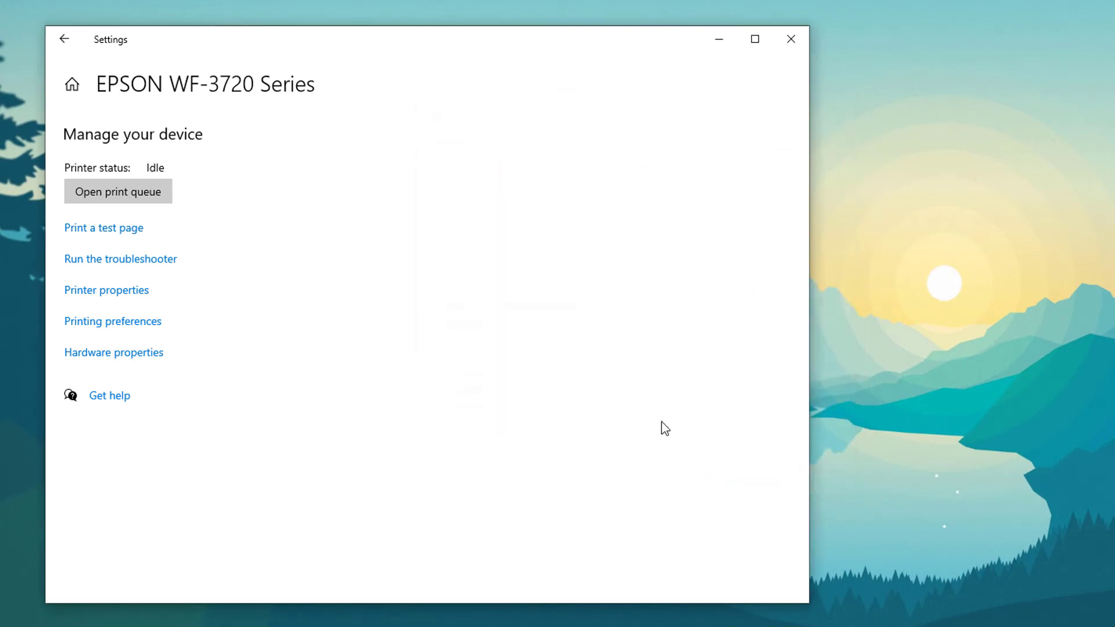
{"action": "left_click", "coordinate": [104, 290]}
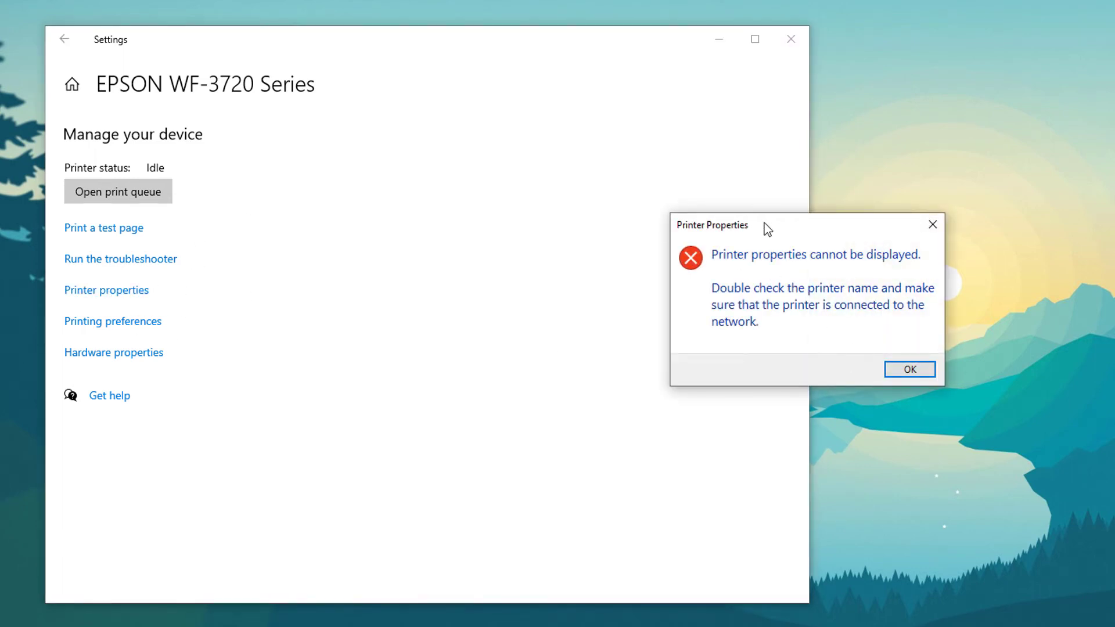
{"action": "left_click_drag", "start_coordinate": [766, 226], "coordinate": [524, 174]}
{"action": "left_click", "coordinate": [667, 322]}
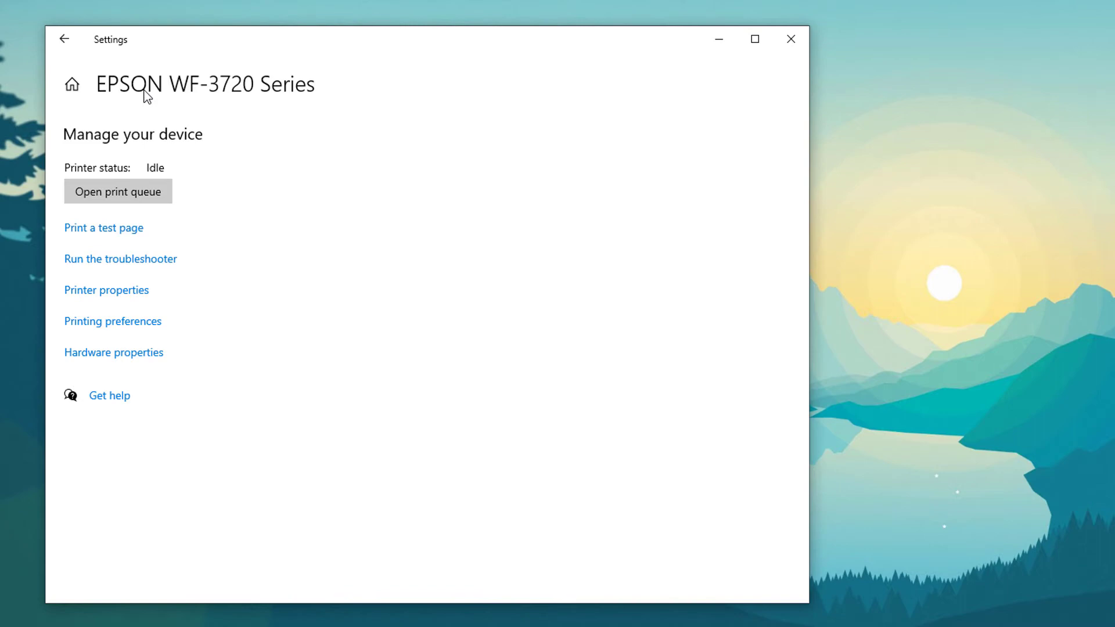
{"action": "left_click", "coordinate": [73, 84]}
Confirm Bedroom Printer appears in Printers & scanners, then close Settings and start a search
{"action": "left_click", "coordinate": [401, 215]}
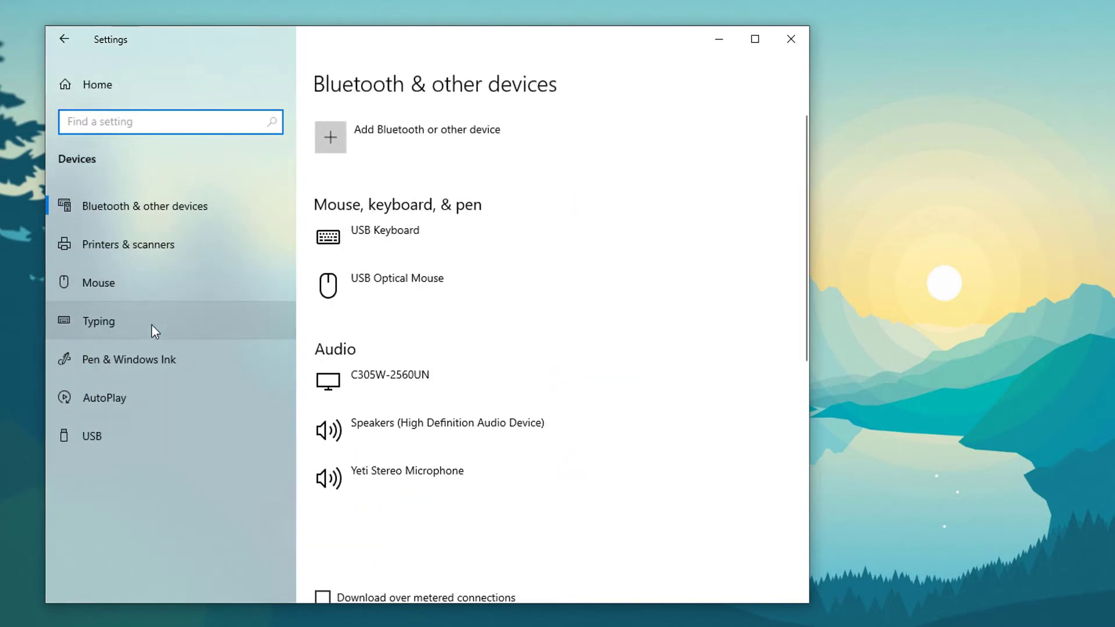
{"action": "left_click", "coordinate": [167, 241]}
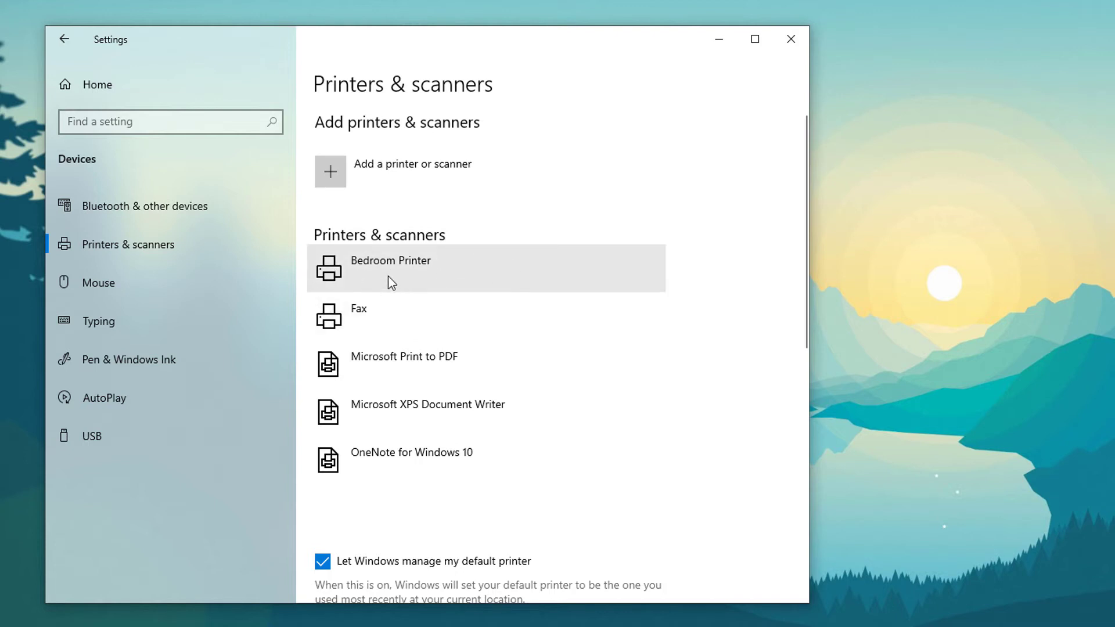
{"action": "left_click", "coordinate": [792, 39]}
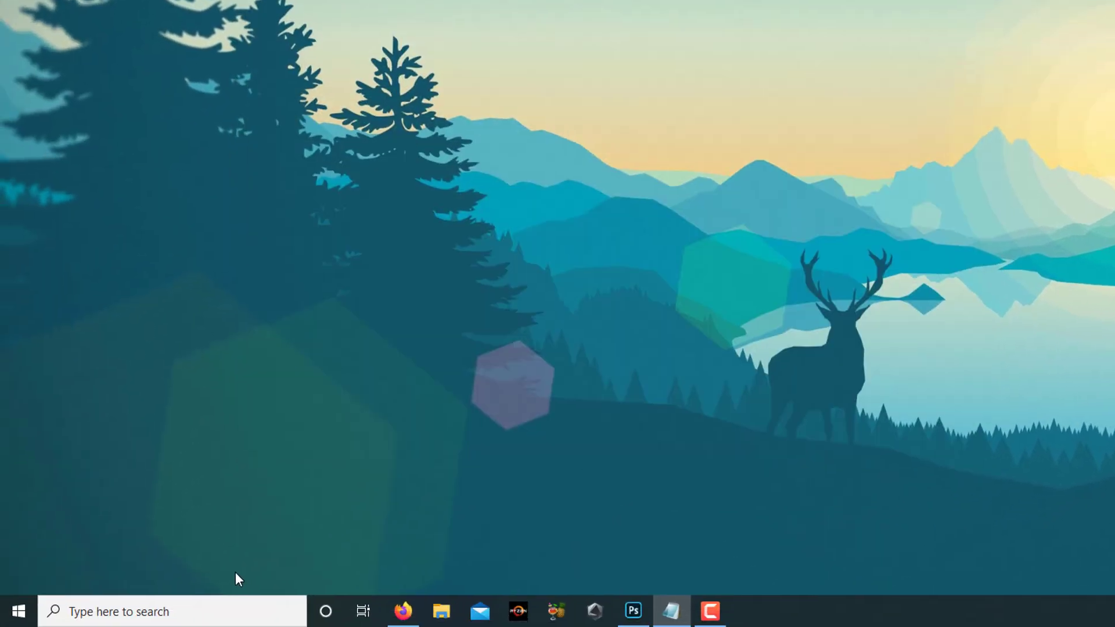
{"action": "left_click", "coordinate": [236, 610]}
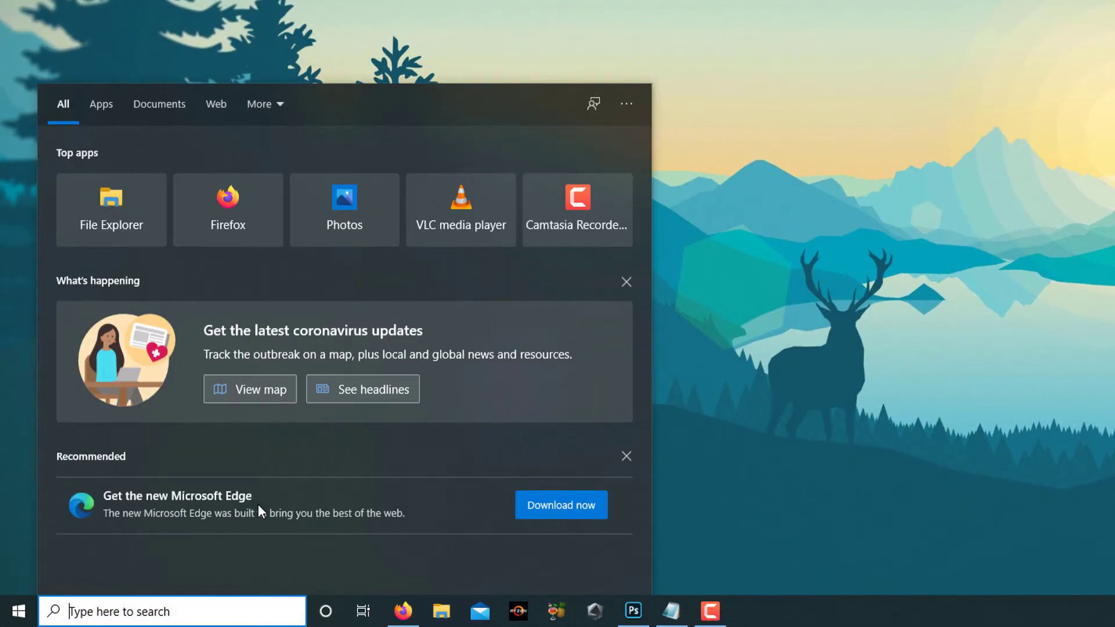
{"action": "type", "text": "con"}
Open Bedroom Printer's properties from Control Panel's Devices and Printers
{"action": "key", "text": "Return"}
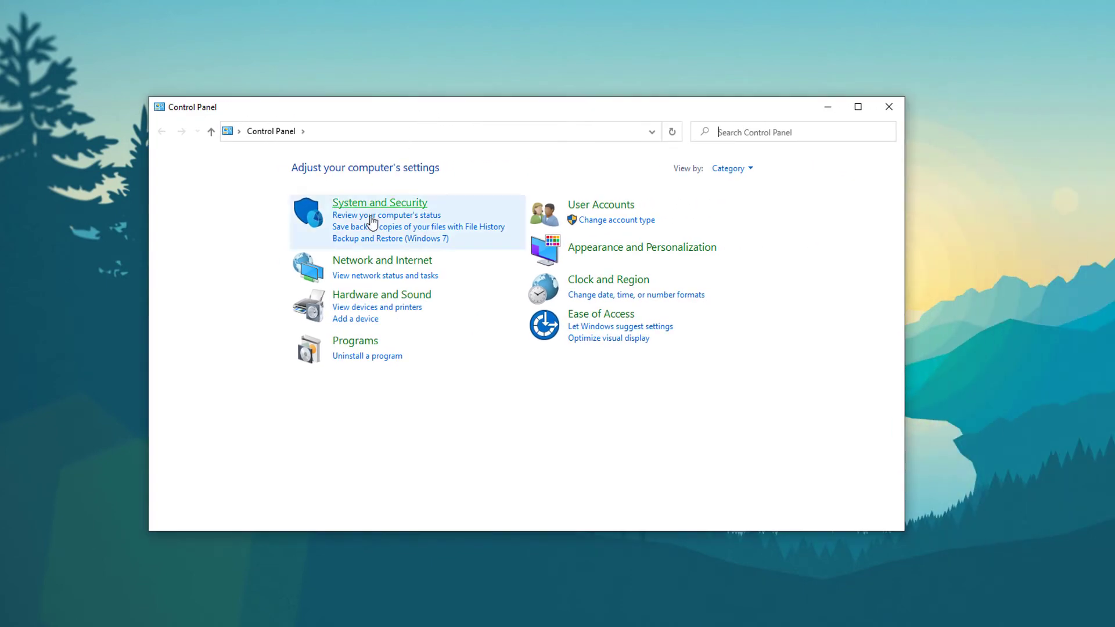
{"action": "left_click", "coordinate": [373, 295]}
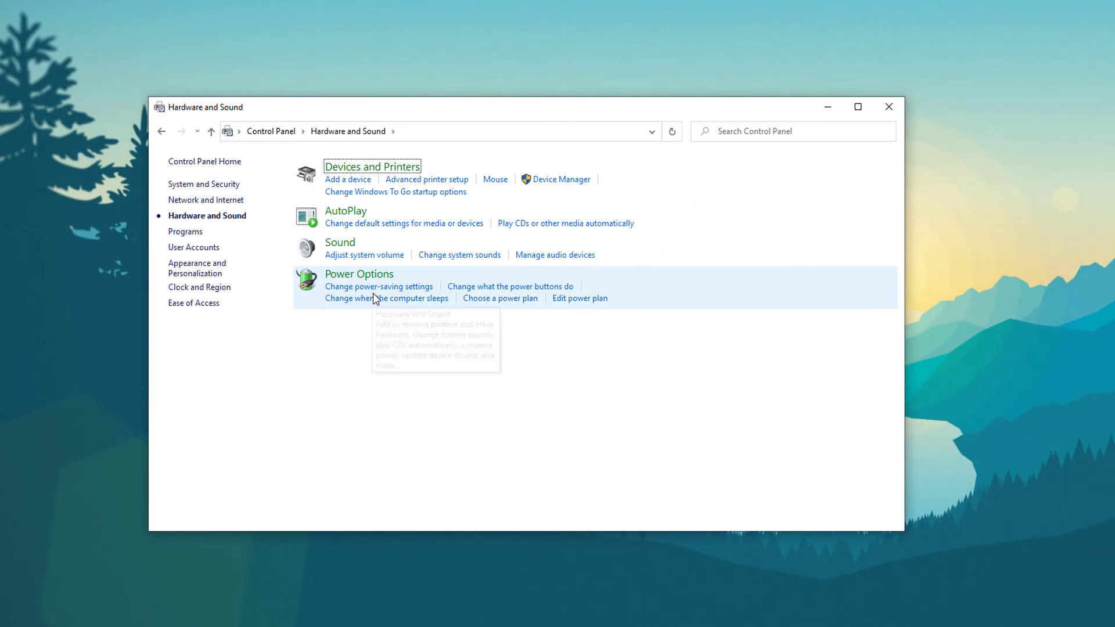
{"action": "left_click", "coordinate": [372, 168]}
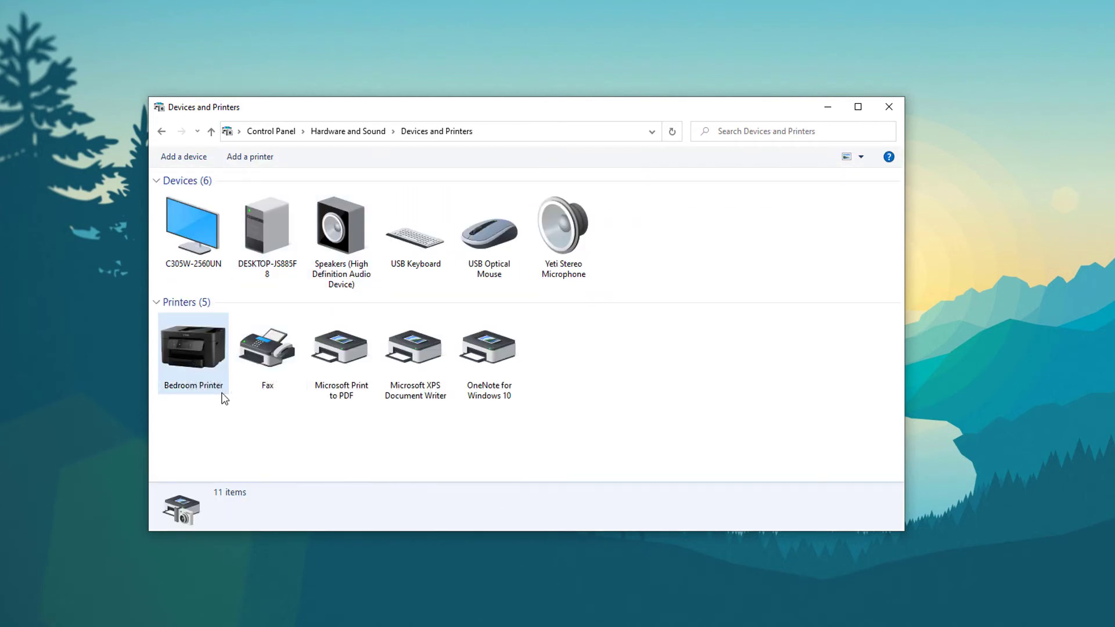
{"action": "left_click", "coordinate": [198, 344]}
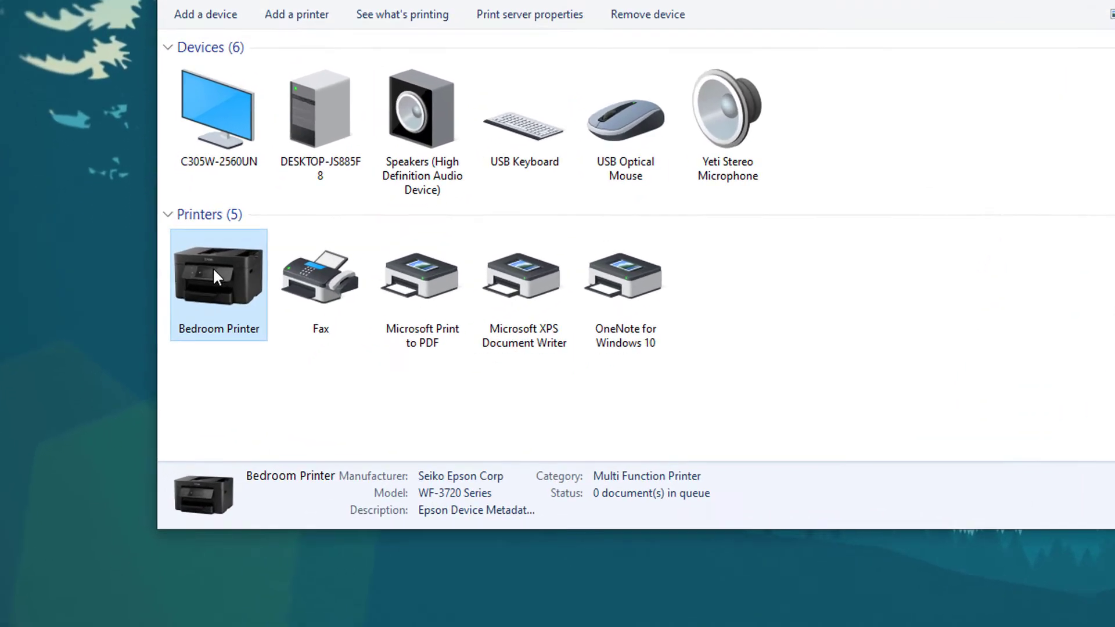
{"action": "right_click", "coordinate": [215, 222]}
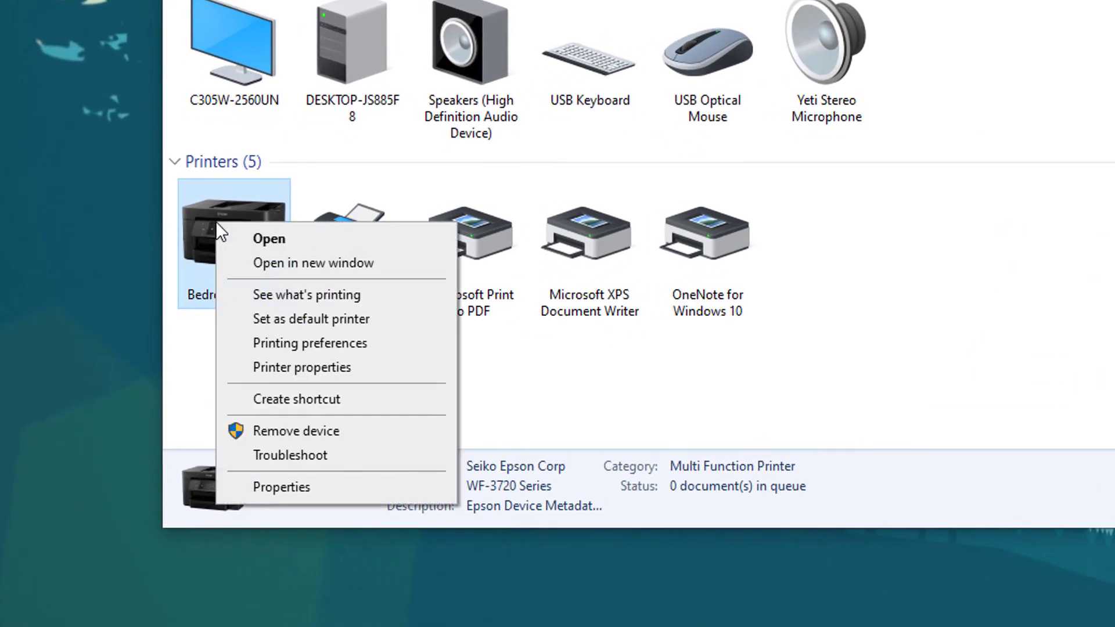
{"action": "left_click", "coordinate": [322, 367]}
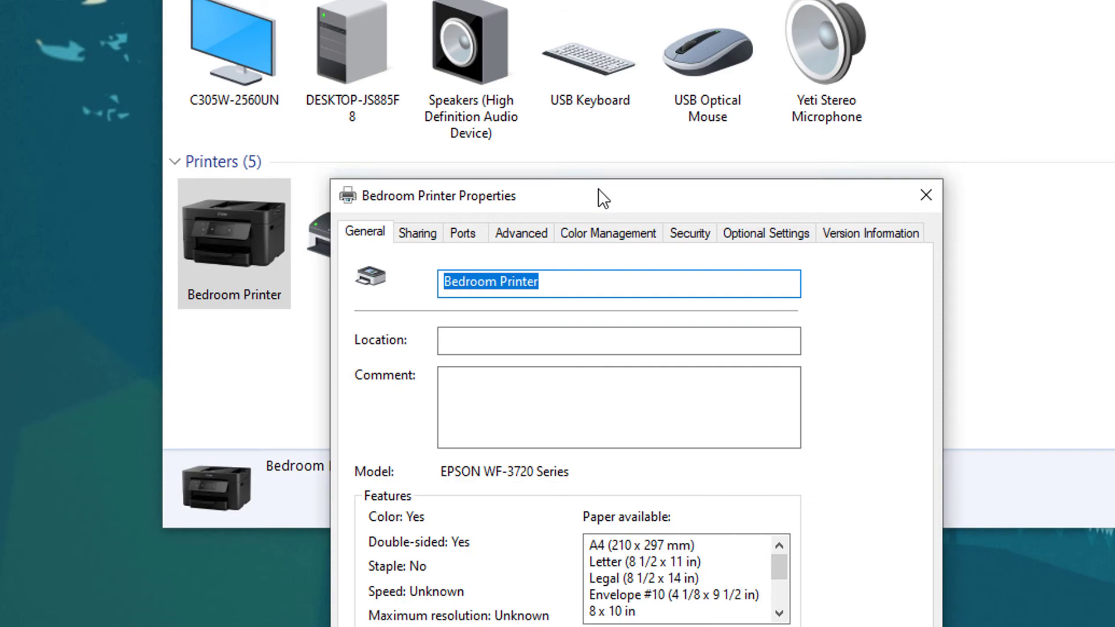
Review Bedroom Printer's properties, then close them and Devices and Printers
{"action": "left_click_drag", "start_coordinate": [598, 197], "coordinate": [624, 56]}
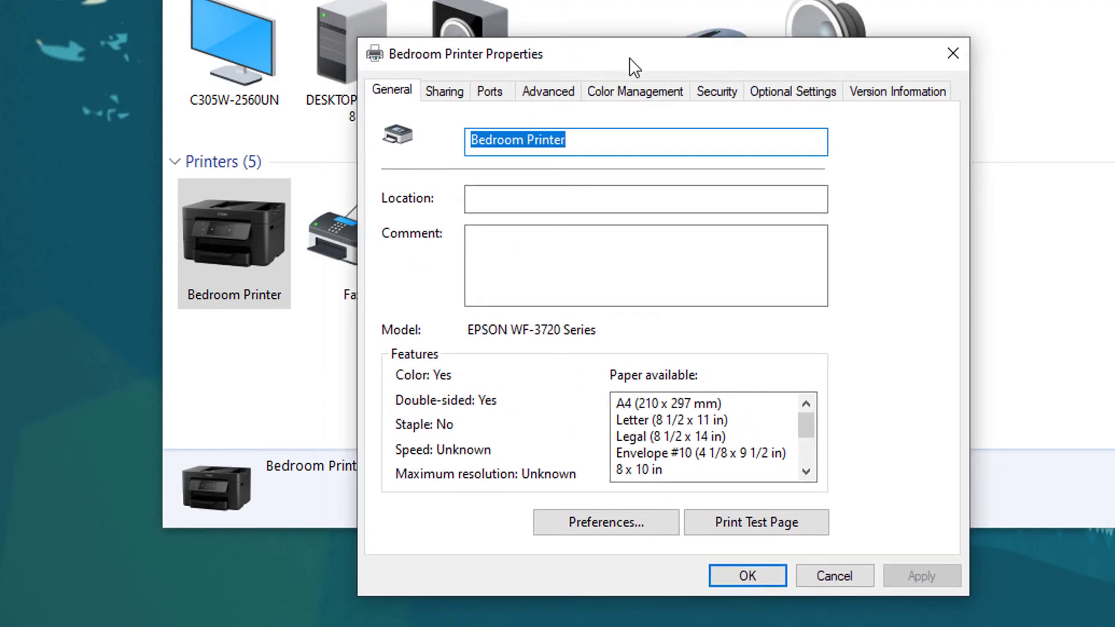
{"action": "left_click", "coordinate": [953, 54]}
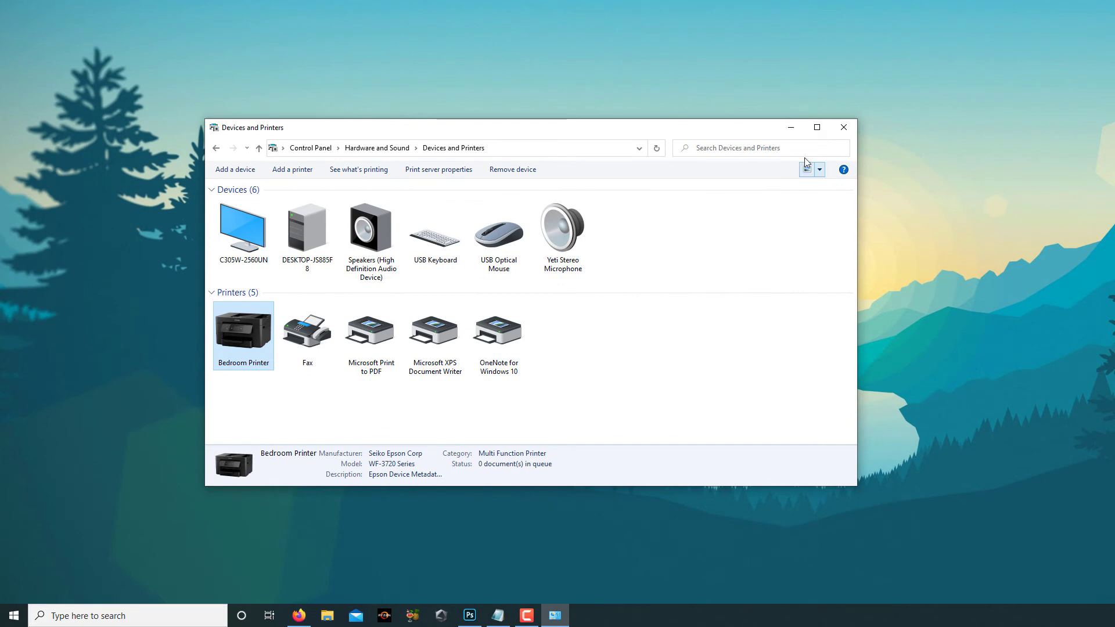
{"action": "left_click", "coordinate": [842, 128]}
Launch Windows PowerShell from the taskbar search
{"action": "left_click", "coordinate": [134, 616]}
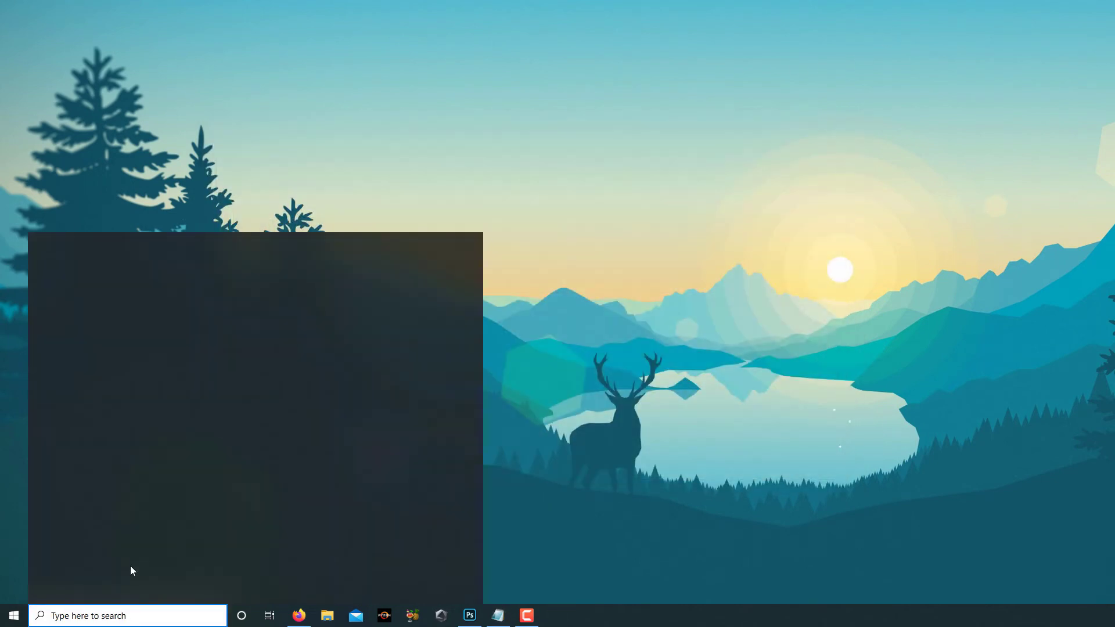
{"action": "type", "text": "poq"}
{"action": "key", "text": "BackSpace"}
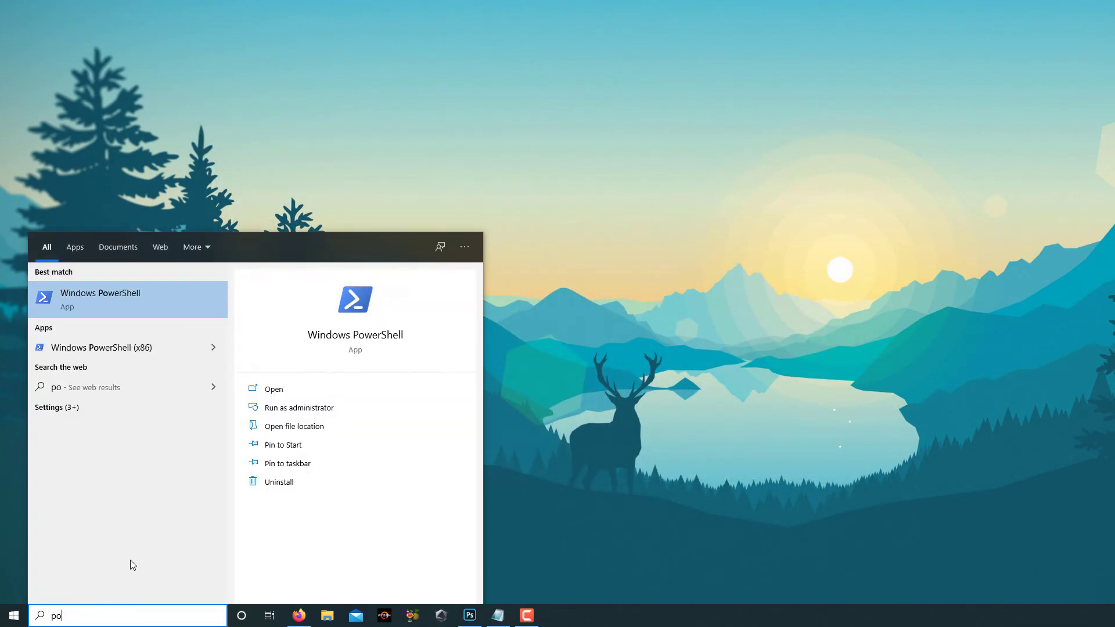
{"action": "key", "text": "Return"}
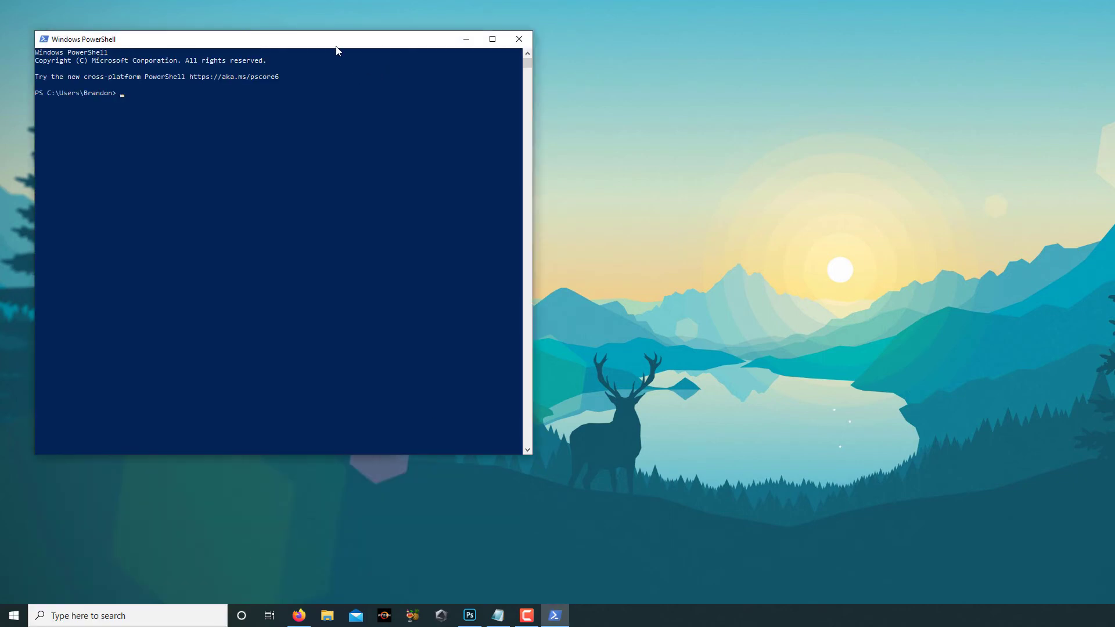
{"action": "left_click_drag", "start_coordinate": [376, 63], "coordinate": [564, 61]}
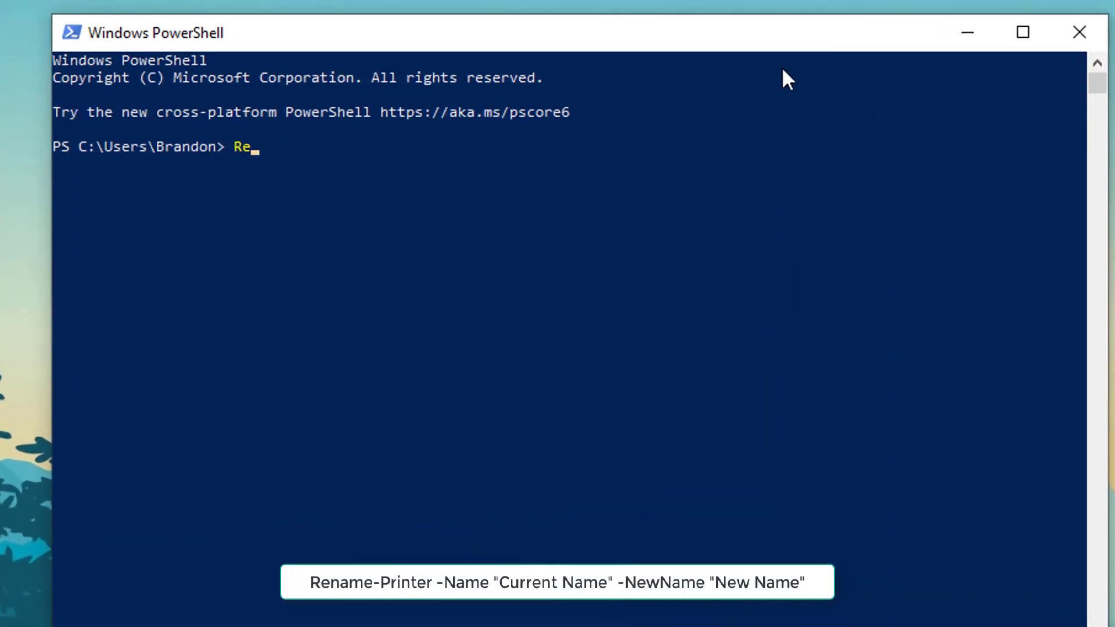
{"action": "type", "text": "nam"}
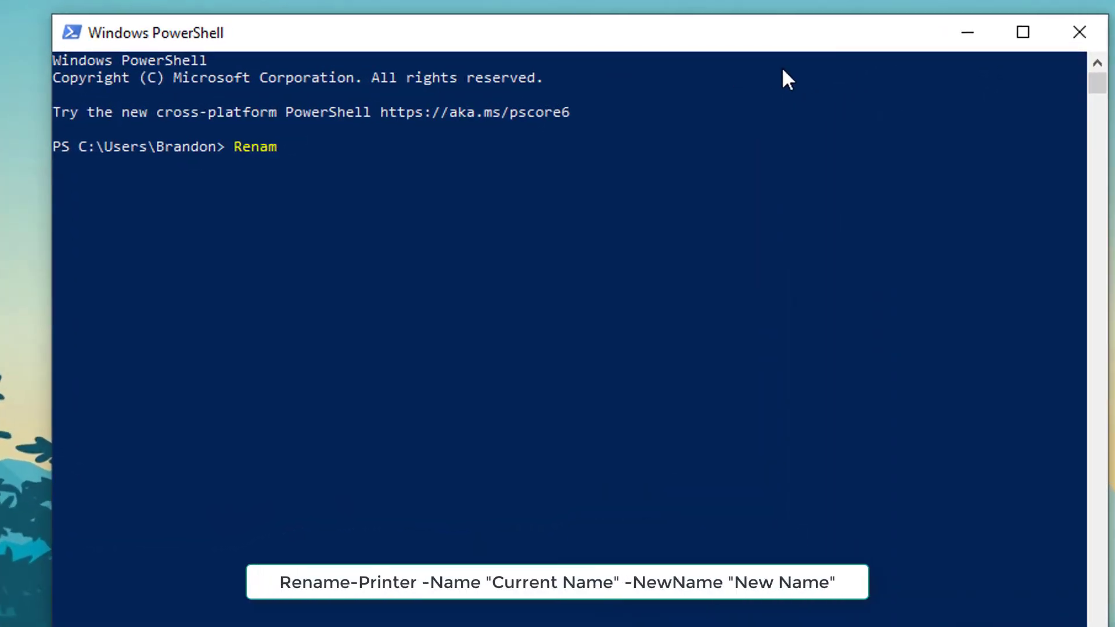
{"action": "type", "text": "e-Pr"}
{"action": "type", "text": "inter -"}
{"action": "type", "text": "Name "}
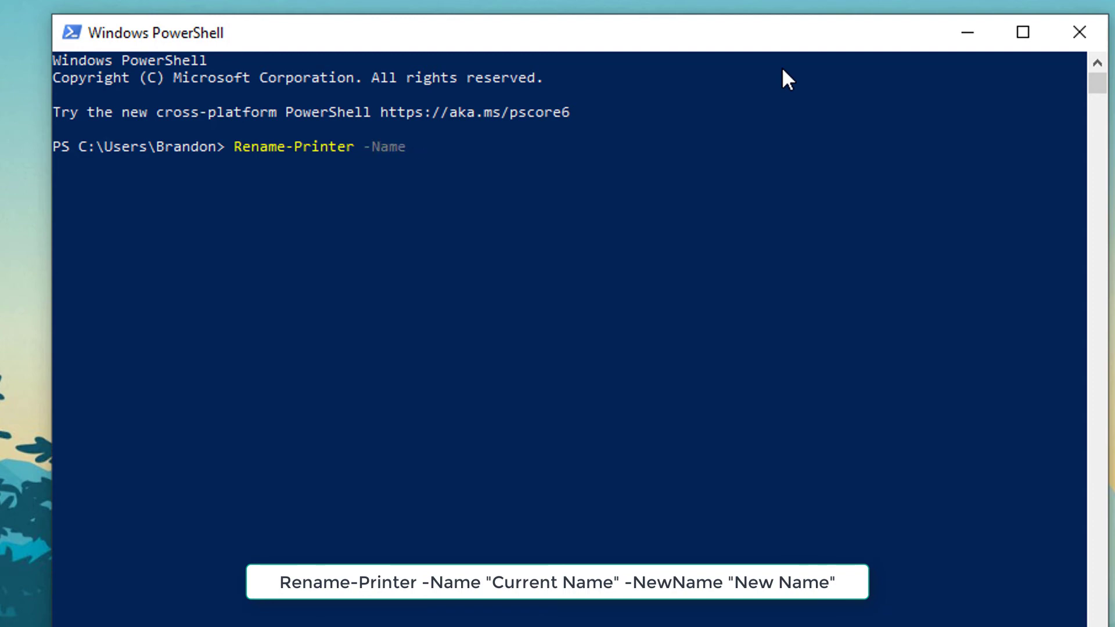
{"action": "type", "text": "\""}
{"action": "type", "text": "Bedr"}
{"action": "type", "text": "oom Prin"}
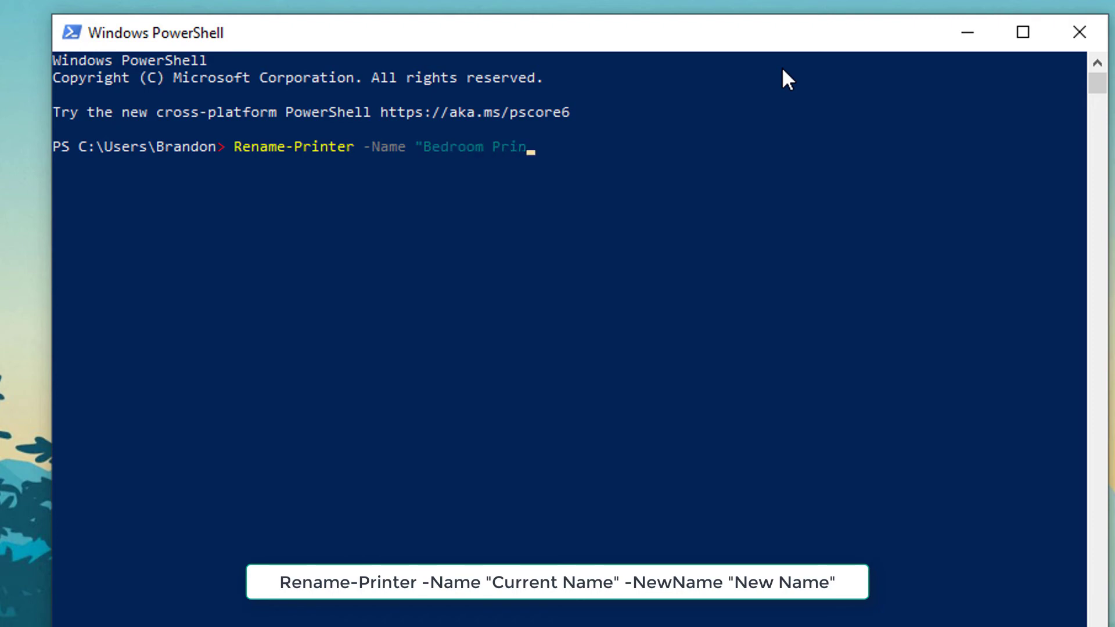
{"action": "type", "text": "ter\""}
{"action": "type", "text": " -NewNam"}
{"action": "type", "text": "e"}
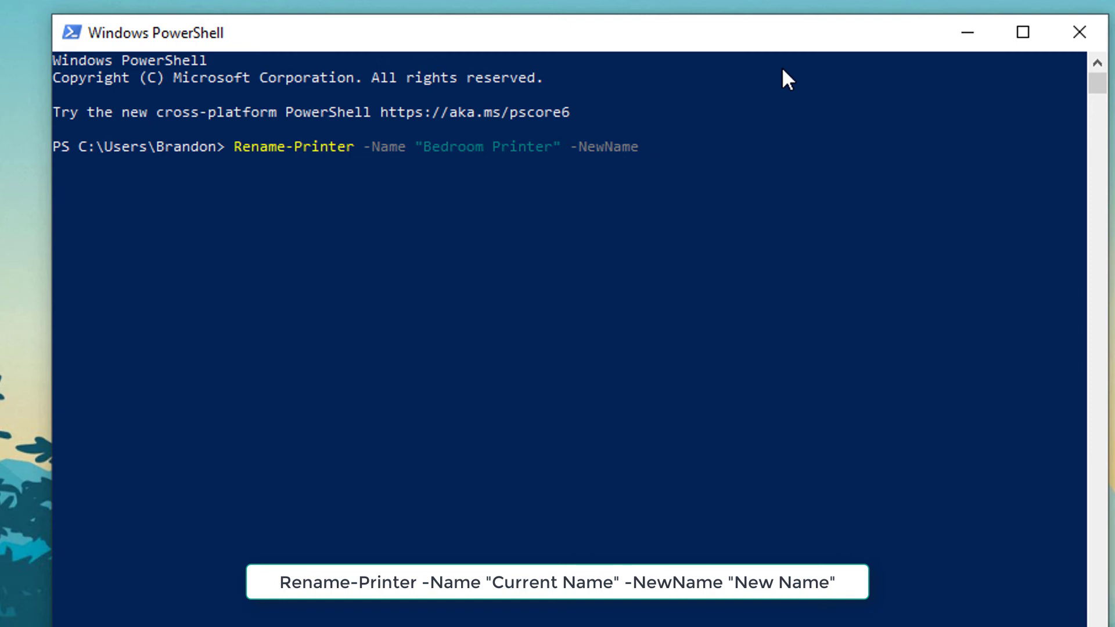
{"action": "type", "text": " \""}
{"action": "type", "text": "P"}
{"action": "type", "text": "rinter\""}
Run Rename-Printer -Name "Bedroom Printer" -NewName "Printer"
{"action": "key", "text": "Return"}
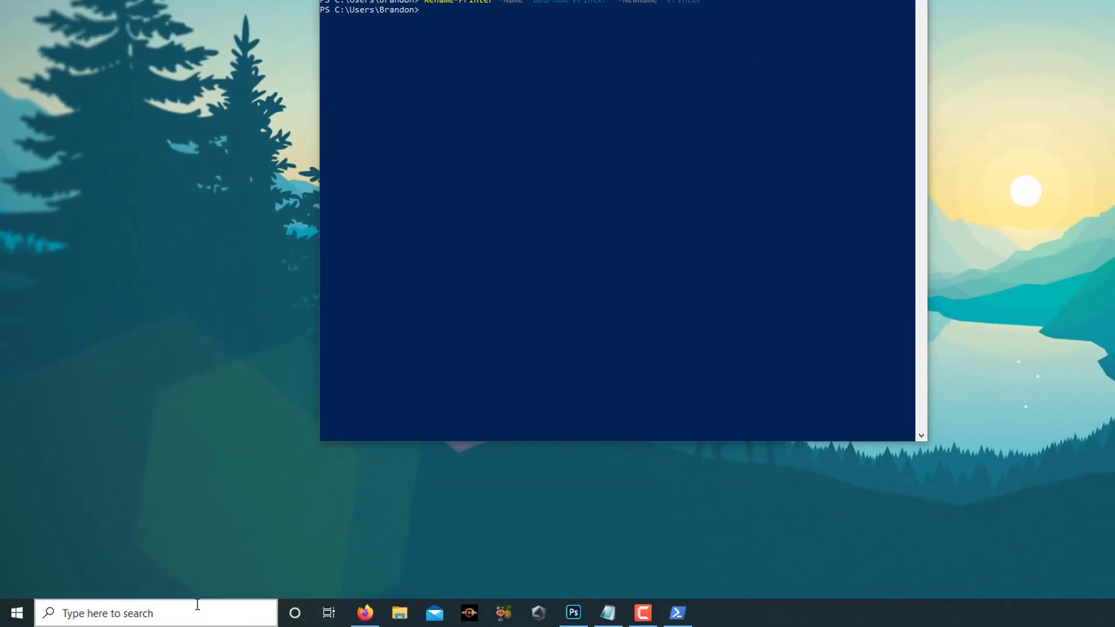
Reopen Settings' Printers & scanners list, now showing 'Printer'
{"action": "left_click", "coordinate": [198, 612]}
{"action": "type", "text": "set"}
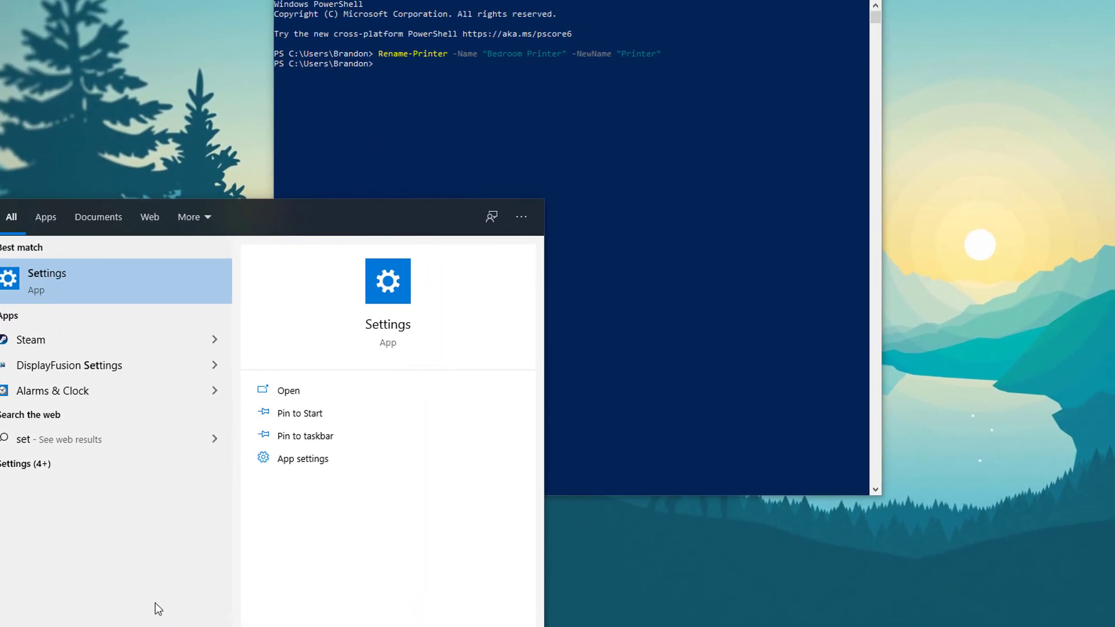
{"action": "key", "text": "Return"}
{"action": "left_click", "coordinate": [452, 242]}
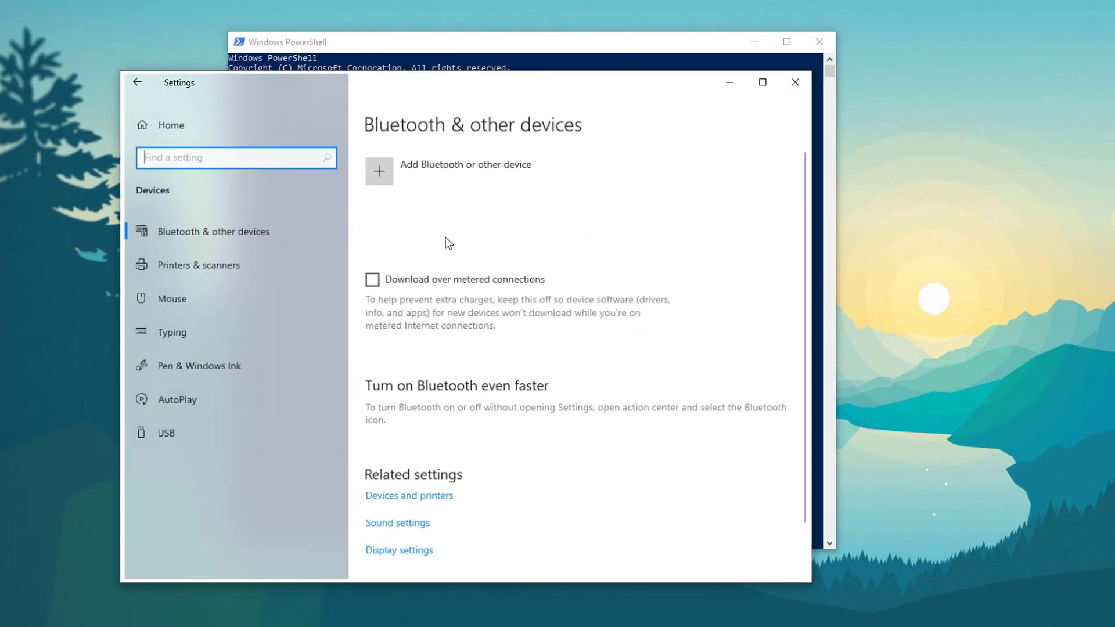
{"action": "left_click", "coordinate": [208, 266]}
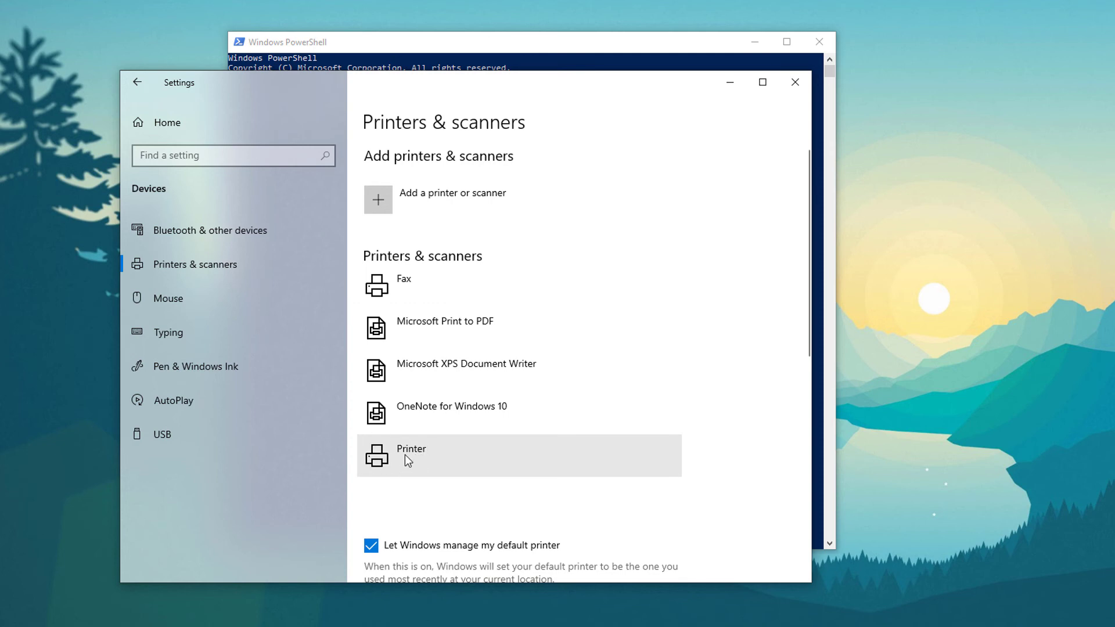
Rearrange the windows with PowerShell brought back in front of Settings
{"action": "left_click_drag", "start_coordinate": [522, 103], "coordinate": [469, 123]}
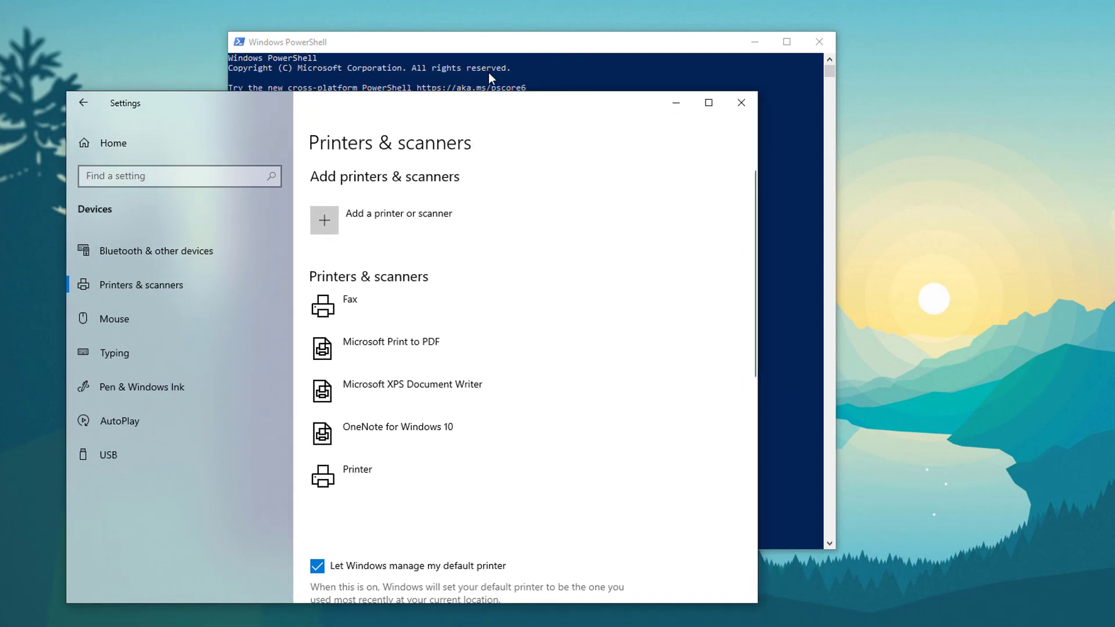
{"action": "left_click", "coordinate": [489, 72]}
{"action": "left_click_drag", "start_coordinate": [511, 43], "coordinate": [706, 18]}
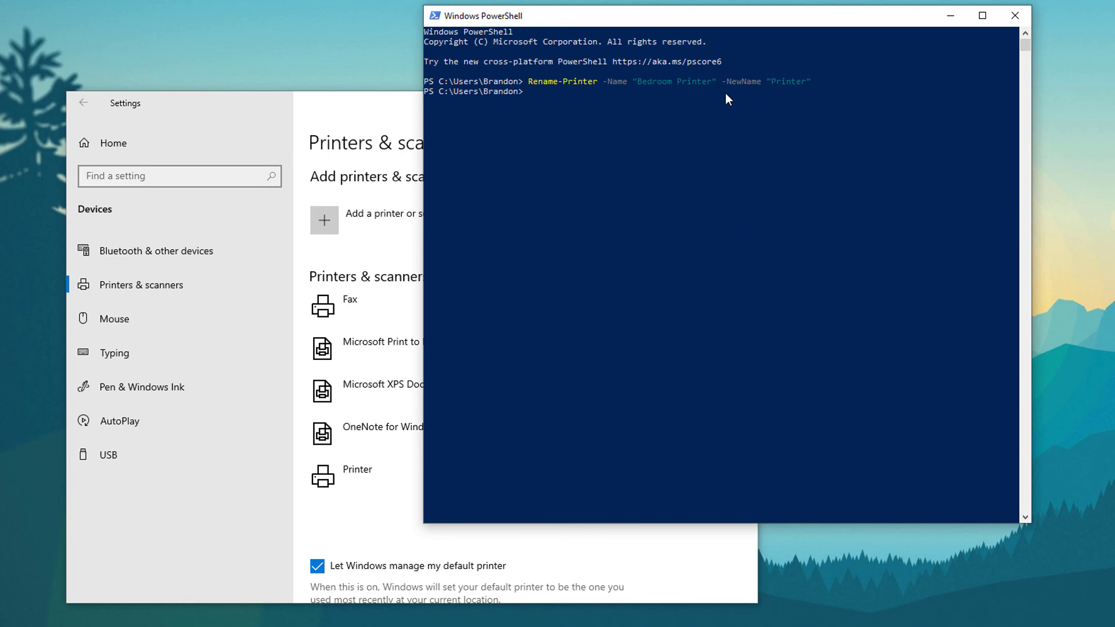
Close Windows PowerShell and center the Settings window showing 'Printer'
{"action": "left_click_drag", "start_coordinate": [848, 65], "coordinate": [901, 26]}
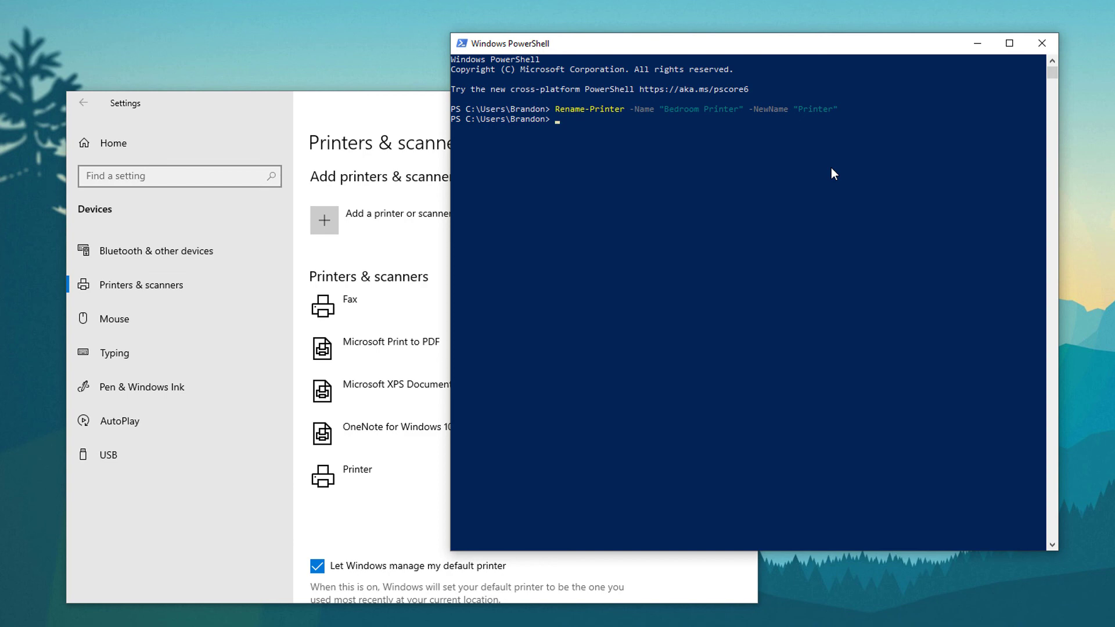
{"action": "left_click", "coordinate": [1042, 43]}
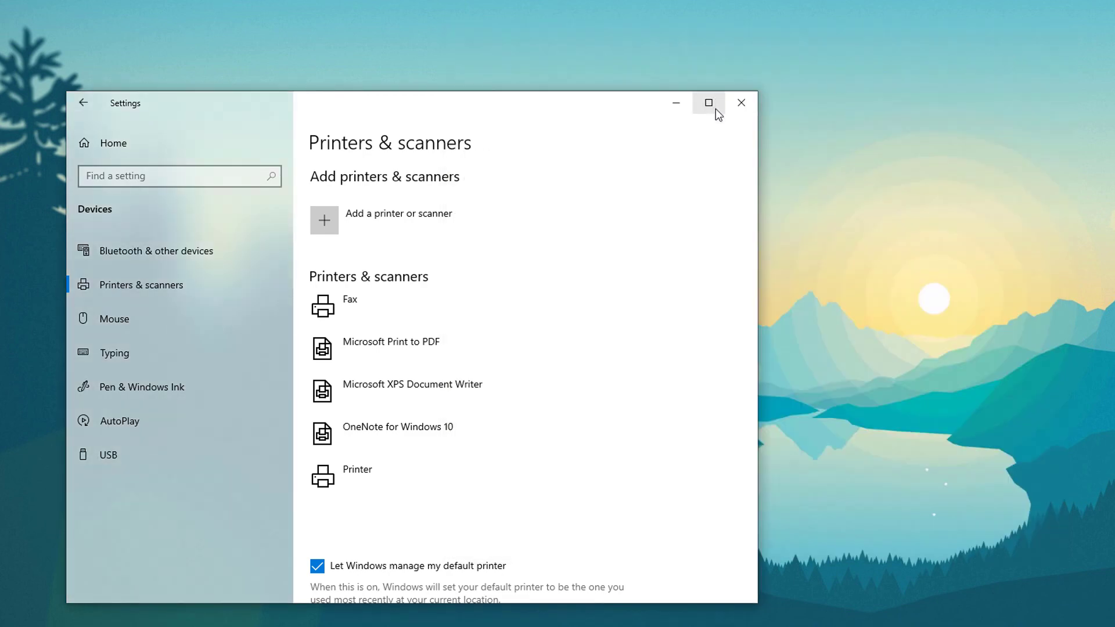
{"action": "left_click_drag", "start_coordinate": [500, 109], "coordinate": [641, 106]}
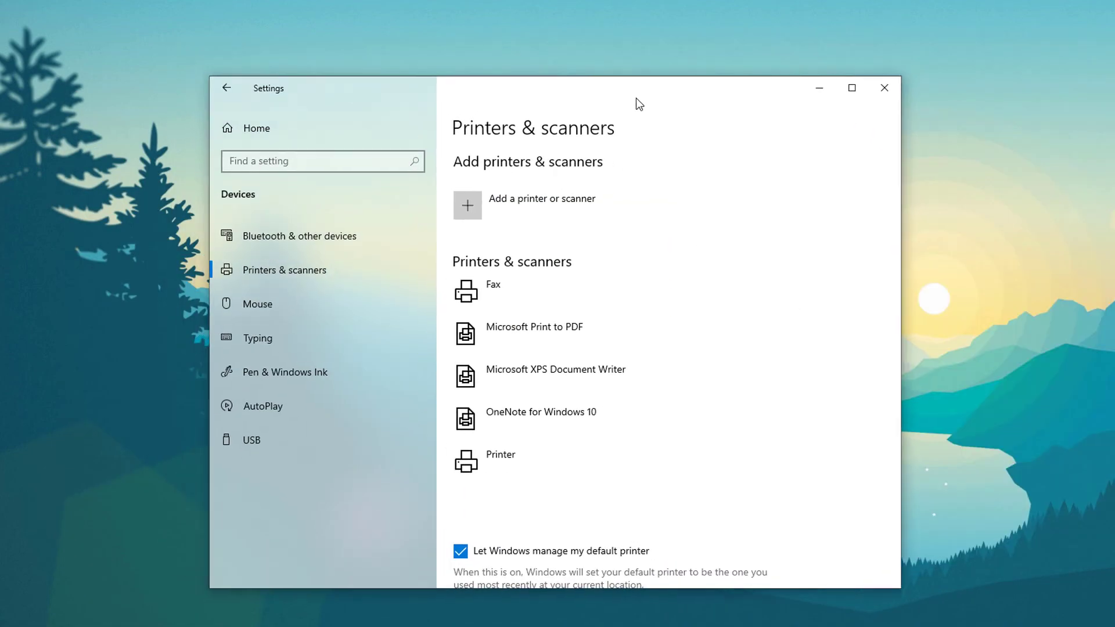